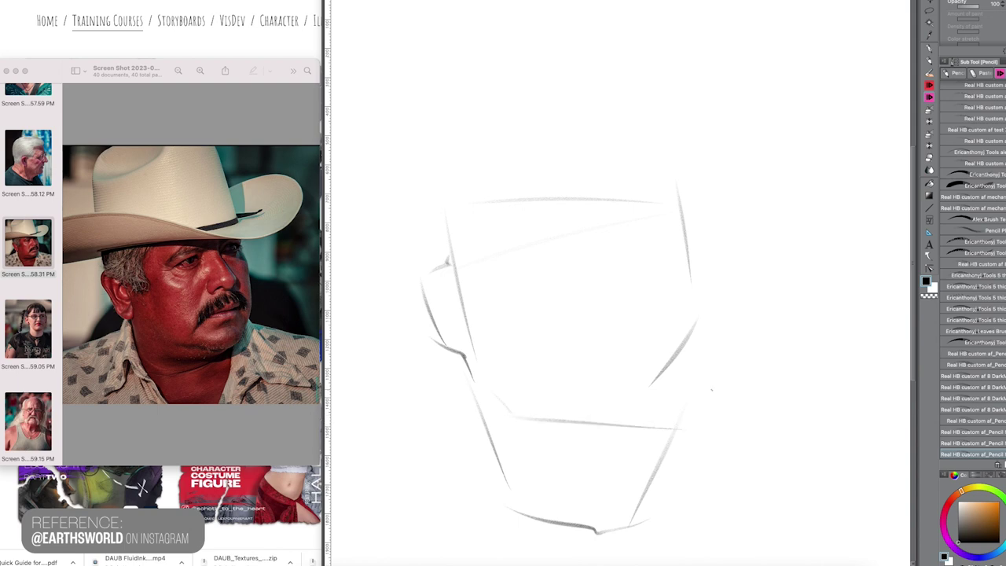
# Step: Sketch the far contour of the face and the slanted brow and eye-line guides across it
pyautogui.moveTo(710, 248); pyautogui.dragTo(707, 409)
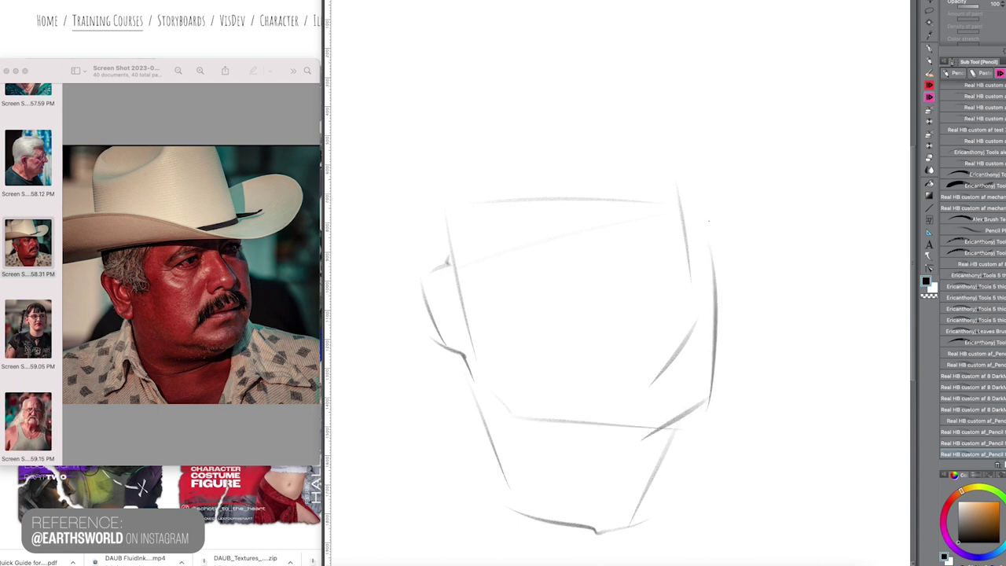
pyautogui.moveTo(705, 208); pyautogui.dragTo(706, 239)
pyautogui.moveTo(560, 259); pyautogui.dragTo(692, 228)
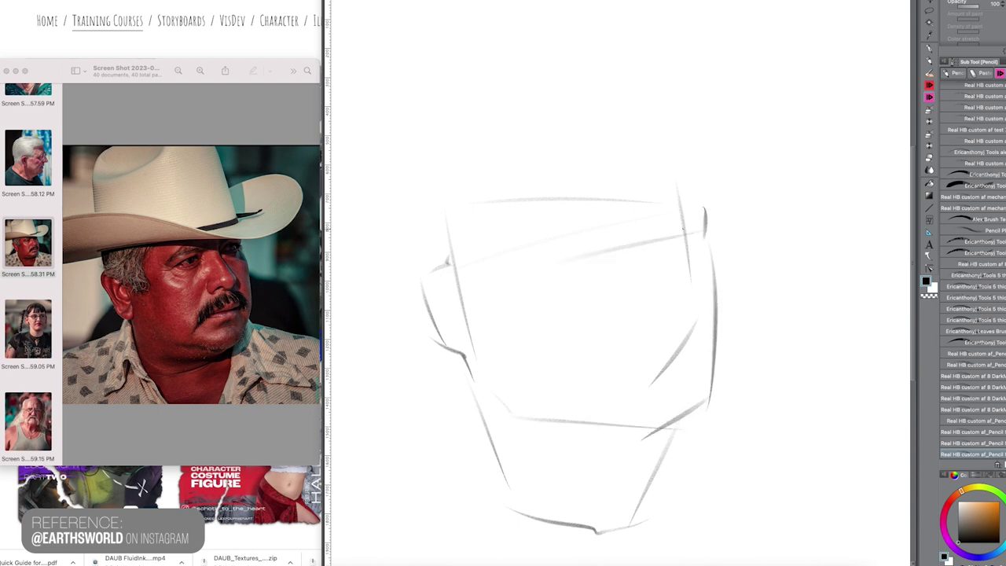
pyautogui.moveTo(605, 191)
pyautogui.mouseDown()
pyautogui.moveTo(548, 271)
pyautogui.moveTo(616, 253)
pyautogui.mouseUp()
pyautogui.moveTo(569, 256)
pyautogui.mouseDown()
pyautogui.moveTo(640, 240)
pyautogui.moveTo(628, 236)
pyautogui.moveTo(644, 248)
pyautogui.moveTo(704, 224)
pyautogui.mouseUp()
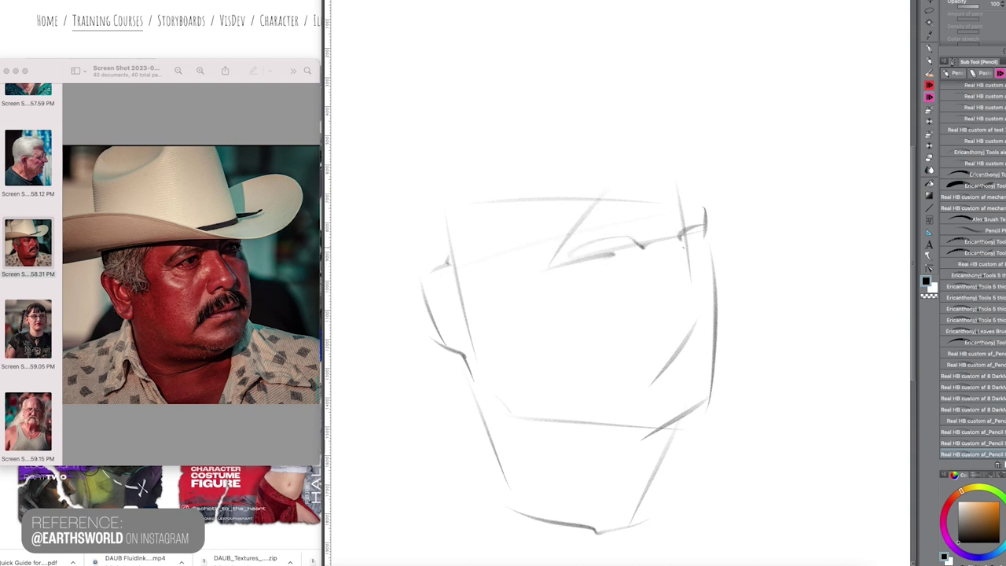
# Step: Sketch the base of the nose with nostrils, the lips below it and the chin contour
pyautogui.moveTo(643, 303); pyautogui.dragTo(713, 283)
pyautogui.moveTo(638, 302)
pyautogui.mouseDown()
pyautogui.moveTo(693, 289)
pyautogui.moveTo(669, 328)
pyautogui.moveTo(622, 358)
pyautogui.mouseUp()
pyautogui.moveTo(689, 331); pyautogui.dragTo(640, 347)
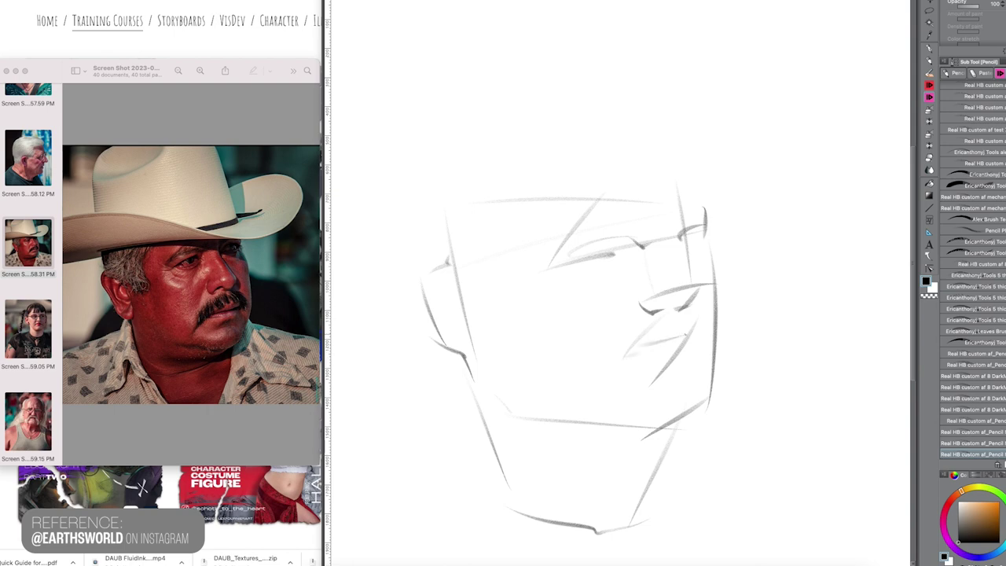
pyautogui.moveTo(698, 321)
pyautogui.mouseDown()
pyautogui.moveTo(646, 346)
pyautogui.moveTo(645, 356)
pyautogui.moveTo(676, 359)
pyautogui.moveTo(665, 371)
pyautogui.mouseUp()
pyautogui.hotkey('ctrl', 'z')
pyautogui.moveTo(695, 338)
pyautogui.mouseDown()
pyautogui.moveTo(672, 361)
pyautogui.moveTo(687, 367)
pyautogui.moveTo(681, 396)
pyautogui.mouseUp()
pyautogui.moveTo(684, 394); pyautogui.dragTo(651, 413)
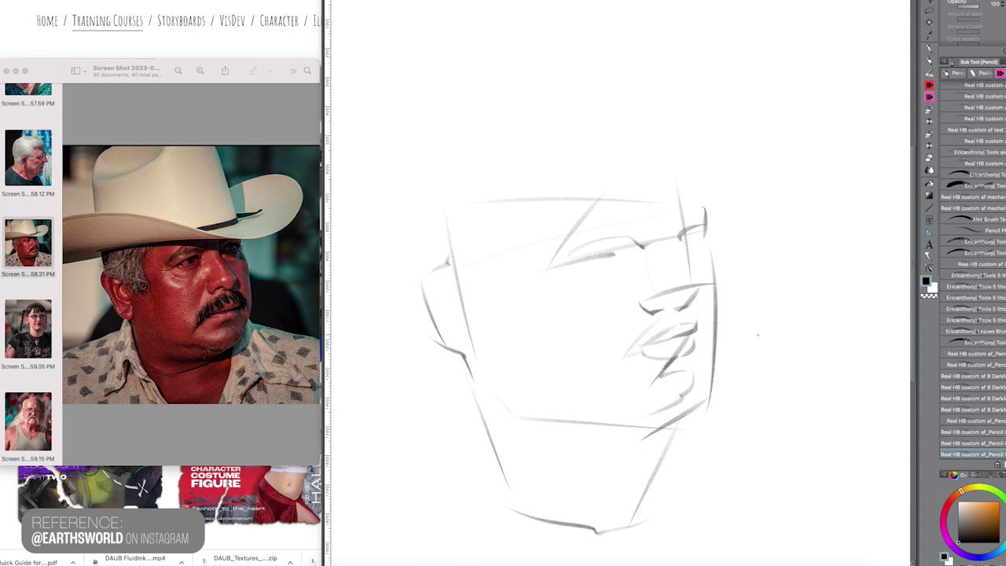
# Step: Sketch both eyes with lids, irises and lower folds, plus the brow and outer-corner strokes of the near eye
pyautogui.moveTo(644, 228)
pyautogui.mouseDown()
pyautogui.moveTo(637, 247)
pyautogui.moveTo(640, 224)
pyautogui.mouseUp()
pyautogui.moveTo(687, 245); pyautogui.dragTo(705, 239)
pyautogui.moveTo(704, 237); pyautogui.dragTo(701, 253)
pyautogui.moveTo(574, 280); pyautogui.dragTo(616, 281)
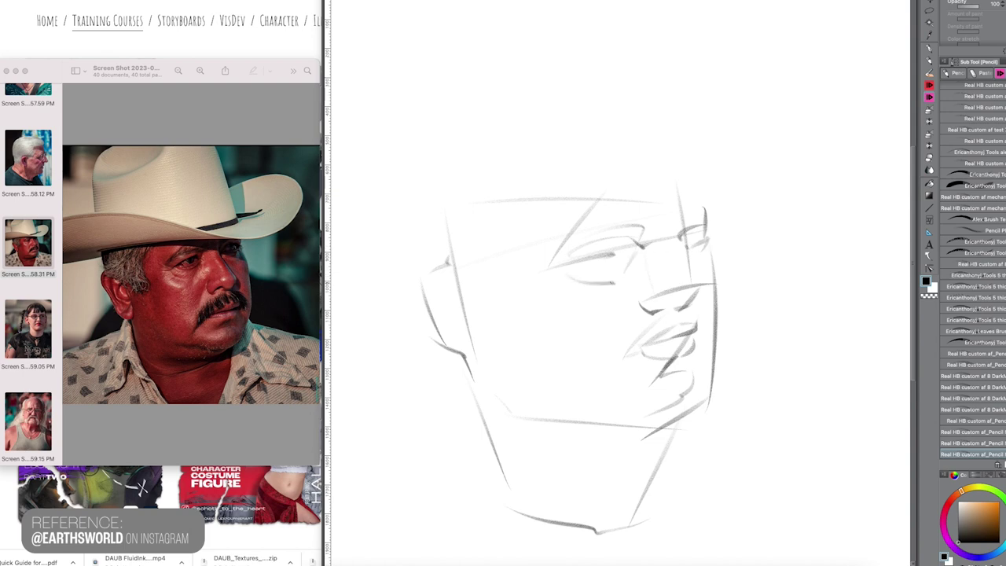
pyautogui.moveTo(553, 281); pyautogui.dragTo(600, 298)
pyautogui.moveTo(589, 257)
pyautogui.mouseDown()
pyautogui.moveTo(586, 270)
pyautogui.moveTo(621, 268)
pyautogui.moveTo(582, 264)
pyautogui.moveTo(607, 264)
pyautogui.mouseUp()
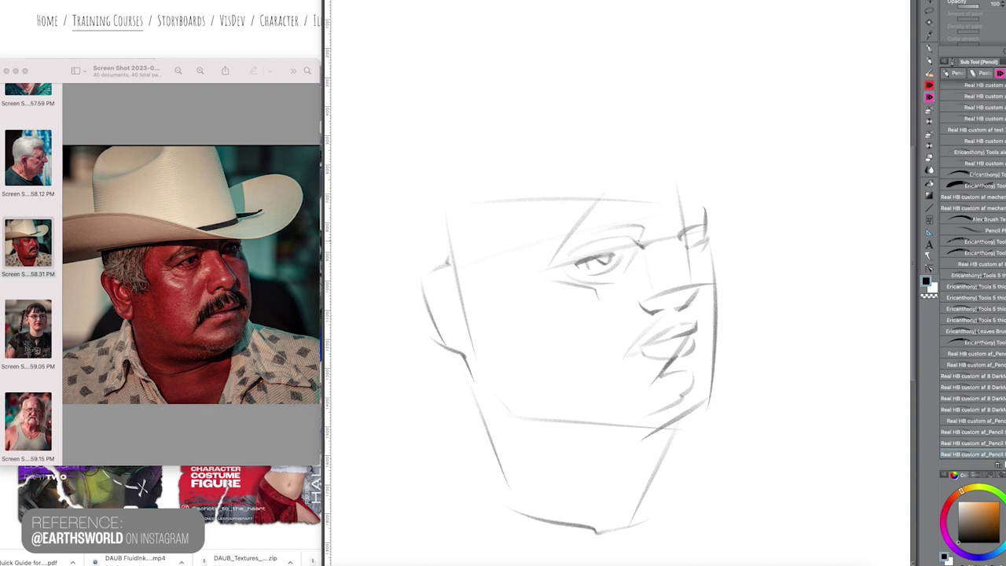
pyautogui.moveTo(688, 237)
pyautogui.mouseDown()
pyautogui.moveTo(701, 245)
pyautogui.moveTo(704, 236)
pyautogui.mouseUp()
pyautogui.moveTo(586, 233)
pyautogui.mouseDown()
pyautogui.moveTo(563, 262)
pyautogui.moveTo(591, 231)
pyautogui.mouseUp()
pyautogui.moveTo(545, 267)
pyautogui.mouseDown()
pyautogui.moveTo(571, 272)
pyautogui.moveTo(577, 252)
pyautogui.mouseUp()
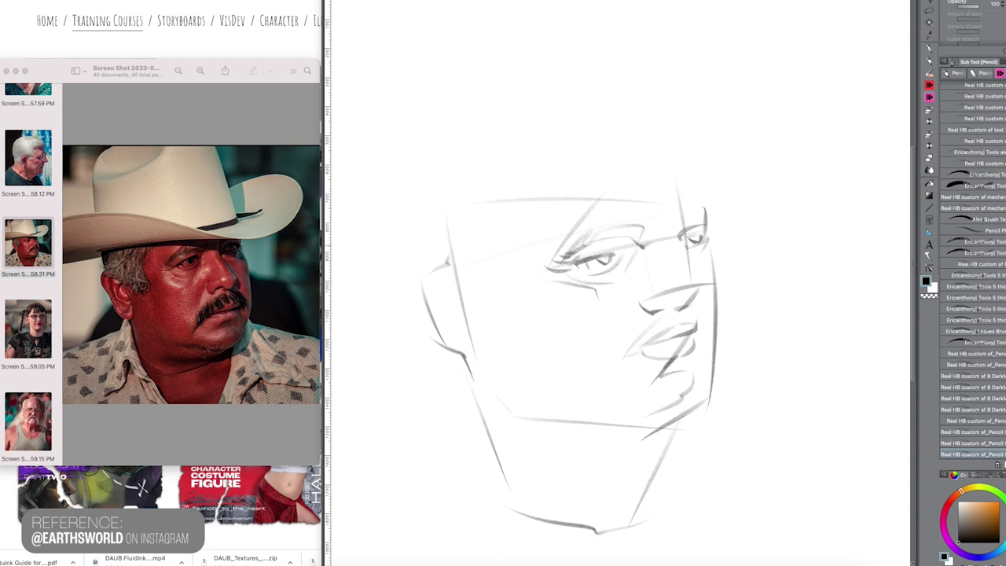
# Step: Add the nostril accent and sketch the curled sideburn hair in front of the ear
pyautogui.moveTo(657, 302); pyautogui.dragTo(670, 308)
pyautogui.moveTo(503, 265); pyautogui.dragTo(511, 298)
pyautogui.moveTo(509, 242)
pyautogui.mouseDown()
pyautogui.moveTo(501, 266)
pyautogui.moveTo(496, 257)
pyautogui.mouseUp()
pyautogui.moveTo(503, 296); pyautogui.dragTo(484, 312)
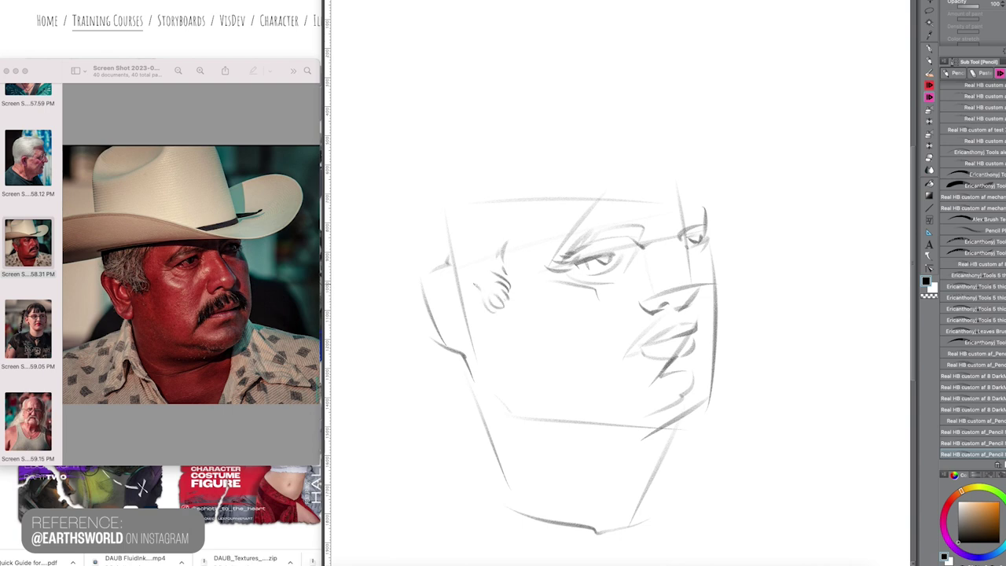
# Step: Sketch the ear's inner folds, the hair behind it, and the jaw and neck lines below
pyautogui.moveTo(470, 276)
pyautogui.mouseDown()
pyautogui.moveTo(462, 285)
pyautogui.moveTo(448, 274)
pyautogui.mouseUp()
pyautogui.moveTo(456, 263); pyautogui.dragTo(450, 268)
pyautogui.moveTo(425, 231)
pyautogui.mouseDown()
pyautogui.moveTo(434, 264)
pyautogui.moveTo(454, 271)
pyautogui.moveTo(418, 276)
pyautogui.moveTo(425, 312)
pyautogui.mouseUp()
pyautogui.moveTo(447, 279)
pyautogui.mouseDown()
pyautogui.moveTo(426, 284)
pyautogui.moveTo(442, 319)
pyautogui.moveTo(456, 283)
pyautogui.moveTo(448, 332)
pyautogui.moveTo(456, 327)
pyautogui.moveTo(458, 342)
pyautogui.moveTo(464, 332)
pyautogui.mouseUp()
pyautogui.moveTo(454, 318)
pyautogui.mouseDown()
pyautogui.moveTo(475, 360)
pyautogui.moveTo(488, 437)
pyautogui.moveTo(529, 486)
pyautogui.moveTo(617, 469)
pyautogui.moveTo(566, 501)
pyautogui.mouseUp()
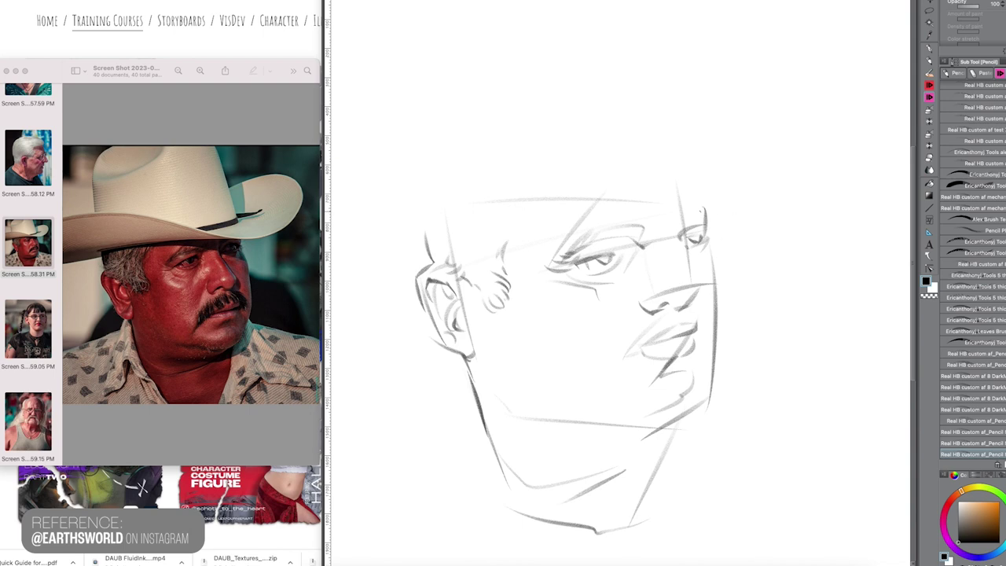
# Step: Sketch the far side of the cowboy hat's brim as a wide upturned curve above the far eye
pyautogui.moveTo(588, 183)
pyautogui.mouseDown()
pyautogui.moveTo(705, 208)
pyautogui.moveTo(786, 183)
pyautogui.mouseUp()
pyautogui.moveTo(827, 142)
pyautogui.mouseDown()
pyautogui.moveTo(762, 202)
pyautogui.moveTo(792, 188)
pyautogui.mouseUp()
pyautogui.moveTo(837, 147); pyautogui.dragTo(697, 96)
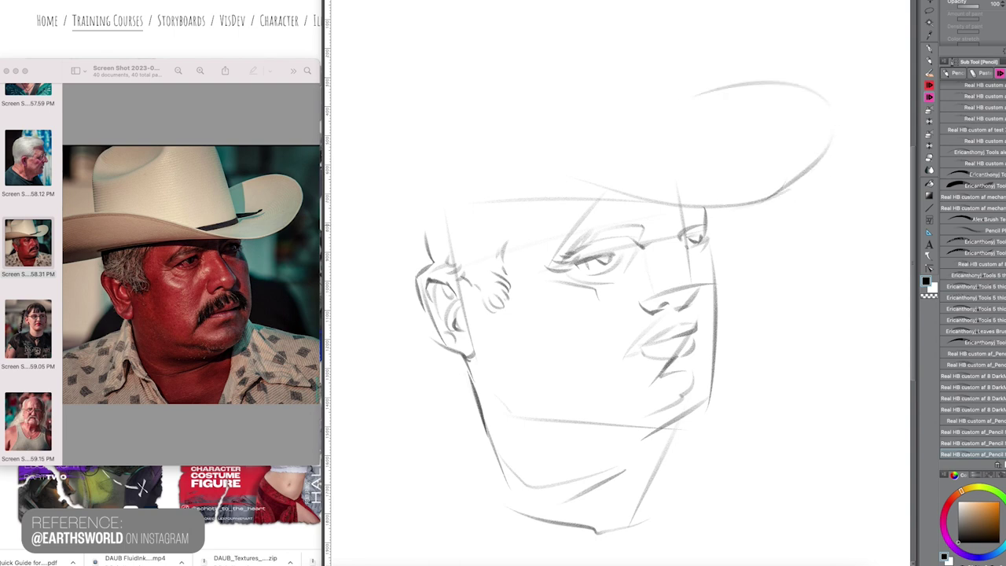
# Step: Sketch the near side of the hat brim with its lower edge above the ear and its curved upper edge
pyautogui.moveTo(614, 299)
pyautogui.mouseDown()
pyautogui.moveTo(668, 294)
pyautogui.moveTo(656, 295)
pyautogui.mouseUp()
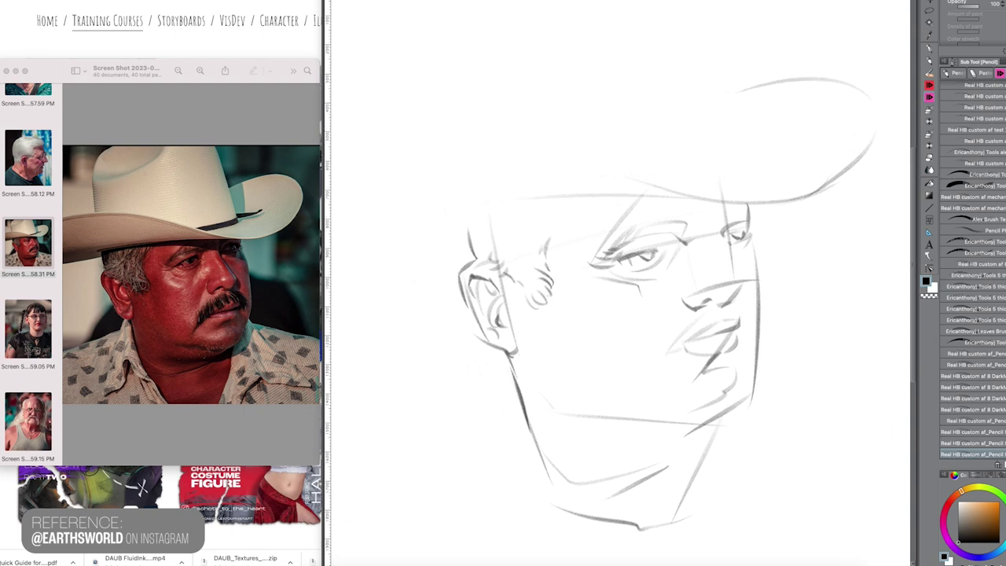
pyautogui.moveTo(464, 215); pyautogui.dragTo(608, 193)
pyautogui.moveTo(358, 250); pyautogui.dragTo(465, 235)
pyautogui.moveTo(374, 160); pyautogui.dragTo(576, 151)
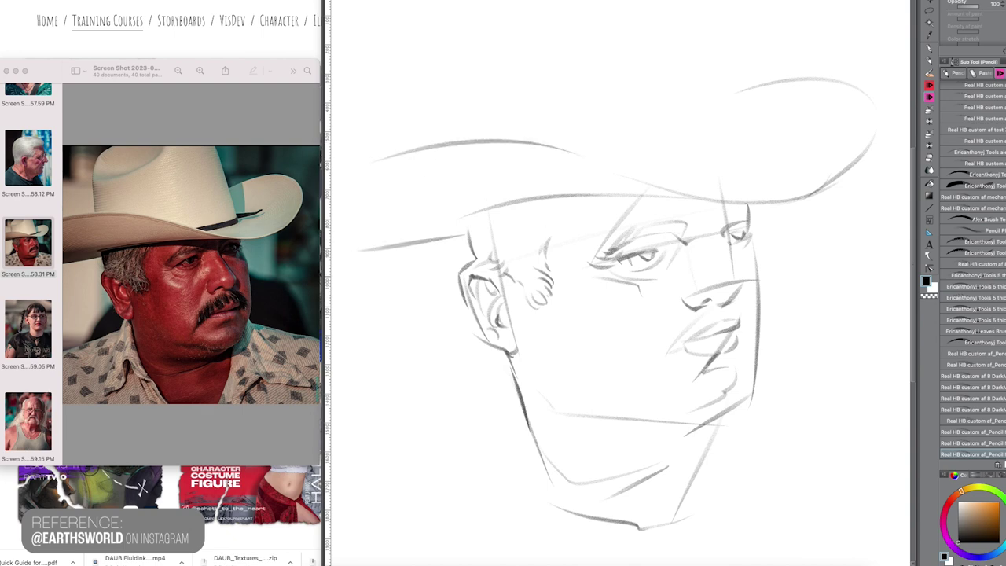
# Step: Draw the hat band lines where the crown meets the brim
pyautogui.moveTo(657, 167)
pyautogui.mouseDown()
pyautogui.moveTo(689, 154)
pyautogui.moveTo(662, 160)
pyautogui.mouseUp()
pyautogui.moveTo(659, 163); pyautogui.dragTo(712, 155)
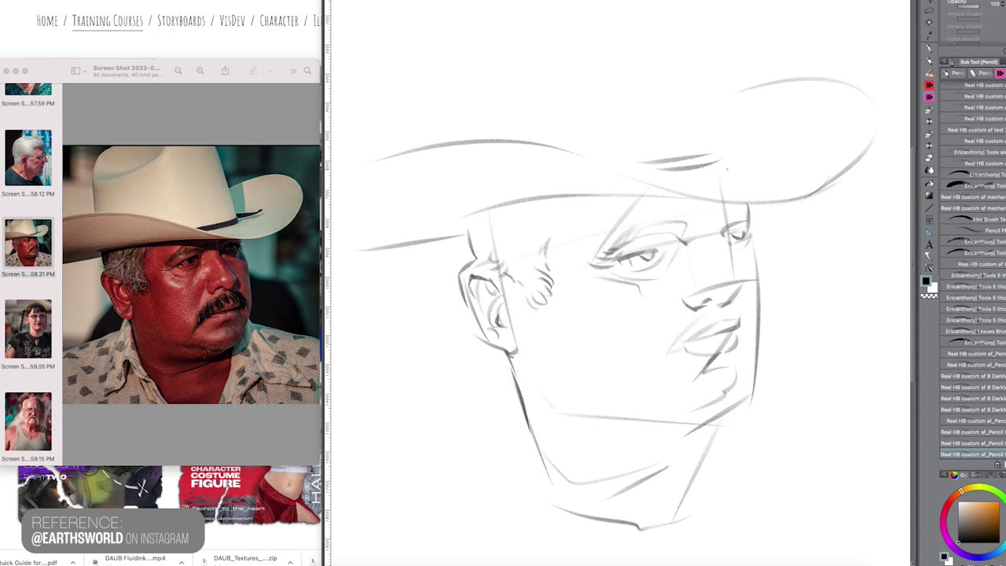
pyautogui.moveTo(724, 152); pyautogui.dragTo(727, 160)
pyautogui.hotkey('ctrl', 'z')
pyautogui.moveTo(719, 153); pyautogui.dragTo(730, 150)
pyautogui.moveTo(710, 70); pyautogui.dragTo(725, 149)
pyautogui.hotkey('ctrl', 'z')
pyautogui.moveTo(716, 69); pyautogui.dragTo(731, 160)
pyautogui.hotkey('ctrl', 'z')
pyautogui.moveTo(718, 59); pyautogui.dragTo(735, 148)
pyautogui.hotkey('ctrl', 'z')
pyautogui.moveTo(717, 50); pyautogui.dragTo(736, 149)
pyautogui.hotkey('ctrl', 'z')
# Step: Draw both sides of the hat's crown and the curved crease near its top
pyautogui.moveTo(713, 55); pyautogui.dragTo(731, 152)
pyautogui.moveTo(431, 42); pyautogui.dragTo(435, 114)
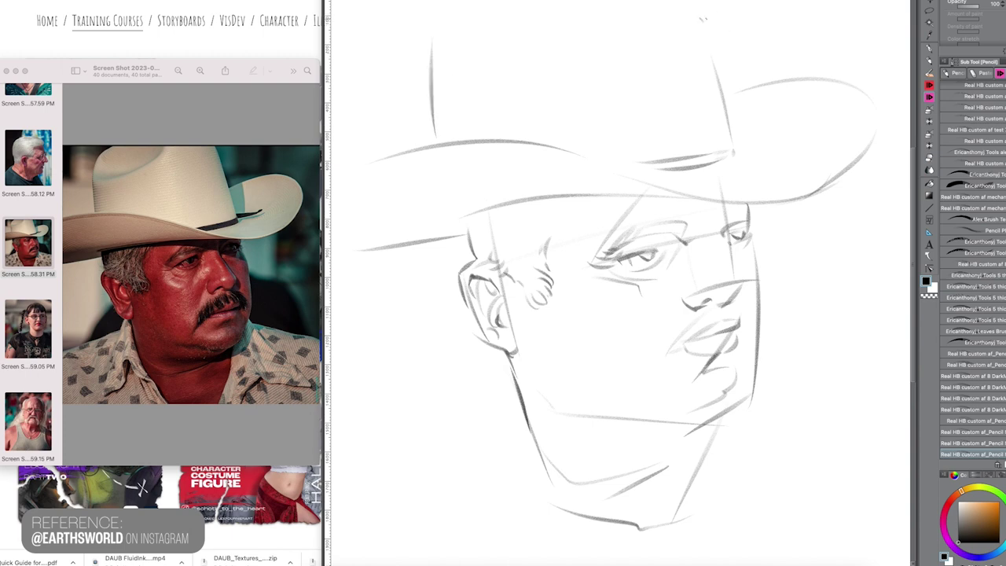
pyautogui.moveTo(459, 67); pyautogui.dragTo(549, 25)
pyautogui.moveTo(878, 150); pyautogui.dragTo(800, 192)
pyautogui.press('super+z')
pyautogui.moveTo(889, 136); pyautogui.dragTo(817, 192)
pyautogui.press('super+z')
# Step: Redraw the far brim edge slightly farther out, lasso and delete the old inner line, and clear the selection
pyautogui.moveTo(891, 127); pyautogui.dragTo(802, 201)
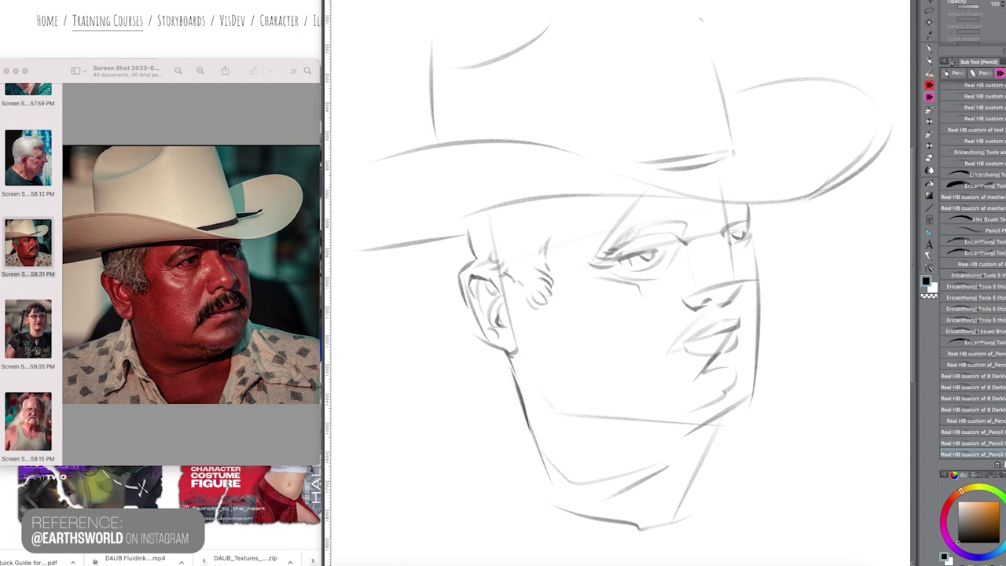
pyautogui.press('m')
pyautogui.moveTo(878, 135)
pyautogui.mouseDown()
pyautogui.moveTo(821, 186)
pyautogui.moveTo(843, 128)
pyautogui.mouseUp()
pyautogui.press('Delete')
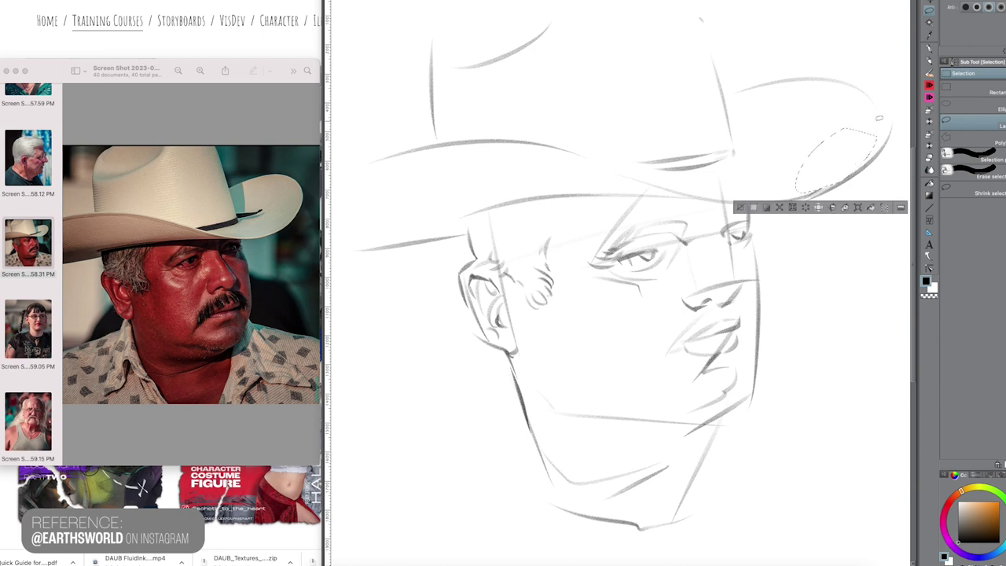
pyautogui.click(741, 208)
pyautogui.moveTo(621, 283); pyautogui.dragTo(605, 294)
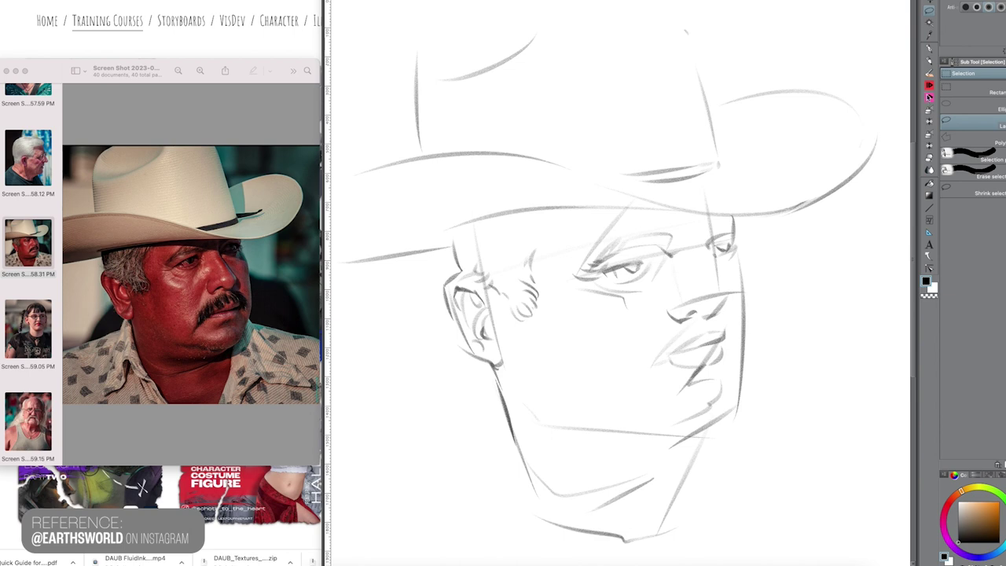
# Step: Sketch the hairline strokes under the brim above the ear and temple with the pencil
pyautogui.click(929, 96)
pyautogui.moveTo(544, 216)
pyautogui.mouseDown()
pyautogui.moveTo(537, 236)
pyautogui.moveTo(485, 241)
pyautogui.mouseUp()
pyautogui.moveTo(479, 229)
pyautogui.mouseDown()
pyautogui.moveTo(472, 244)
pyautogui.moveTo(450, 237)
pyautogui.mouseUp()
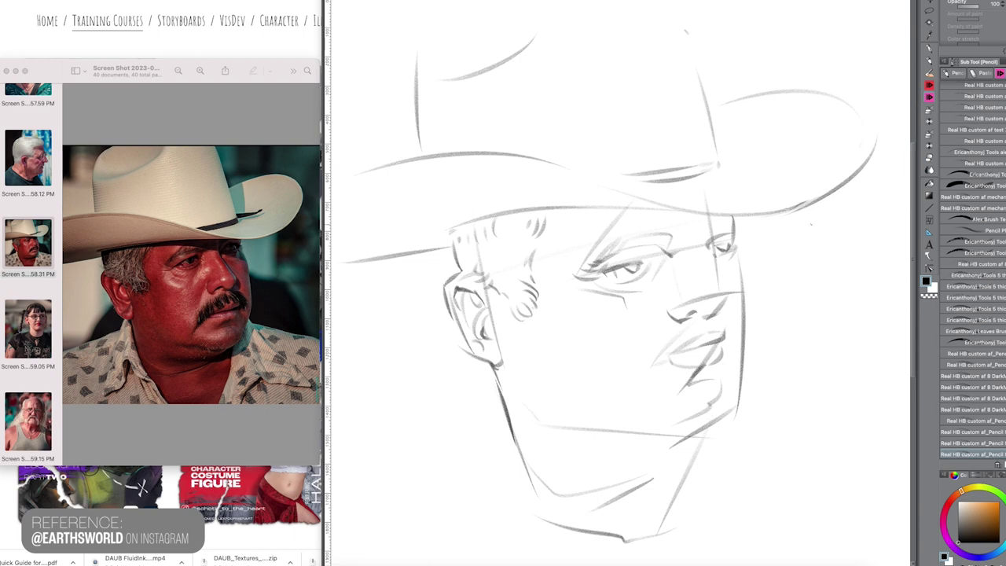
# Step: Strengthen the brow line above both eyes, add more temple hair, and draw the far cheek contour beside the nose
pyautogui.moveTo(706, 246); pyautogui.dragTo(676, 240)
pyautogui.moveTo(676, 235); pyautogui.dragTo(583, 211)
pyautogui.moveTo(585, 213)
pyautogui.mouseDown()
pyautogui.moveTo(481, 229)
pyautogui.moveTo(459, 252)
pyautogui.mouseUp()
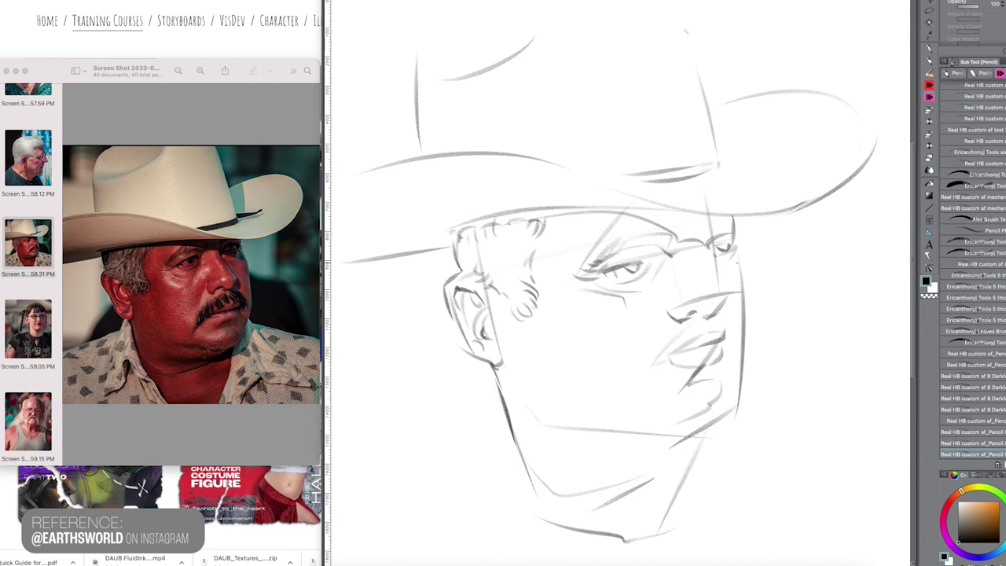
pyautogui.moveTo(735, 267)
pyautogui.mouseDown()
pyautogui.moveTo(717, 259)
pyautogui.moveTo(743, 284)
pyautogui.mouseUp()
pyautogui.moveTo(731, 294); pyautogui.dragTo(723, 331)
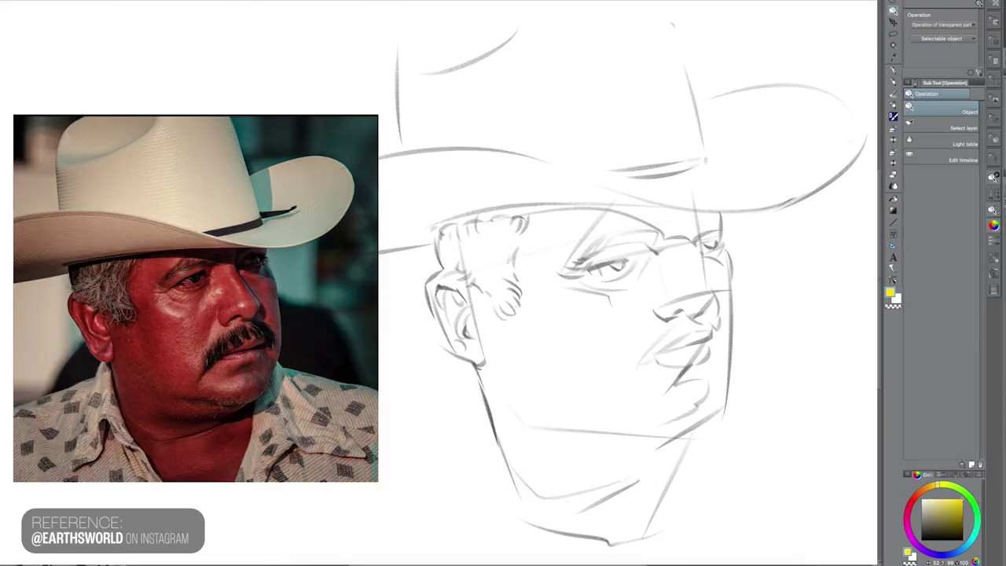
# Step: Block in the face's shadows under the brim, beside the nose, at the chin and neck in muted teal with the size 170 acrylic brush
pyautogui.press('p')
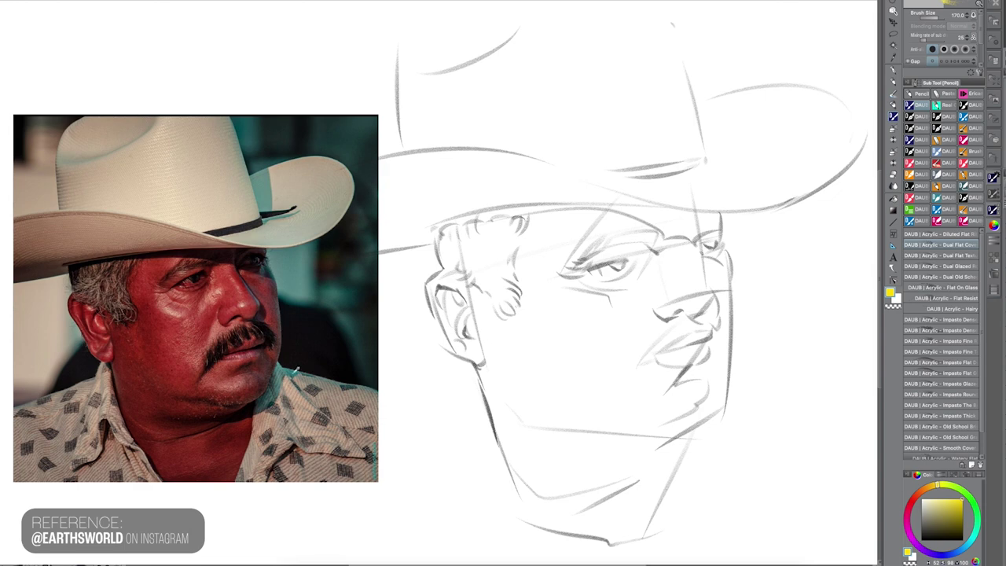
pyautogui.moveTo(651, 287)
pyautogui.mouseDown()
pyautogui.moveTo(665, 247)
pyautogui.moveTo(667, 259)
pyautogui.moveTo(593, 302)
pyautogui.mouseUp()
pyautogui.moveTo(511, 223)
pyautogui.mouseDown()
pyautogui.moveTo(650, 228)
pyautogui.moveTo(546, 216)
pyautogui.moveTo(729, 214)
pyautogui.mouseUp()
pyautogui.moveTo(692, 372); pyautogui.dragTo(709, 382)
pyautogui.moveTo(670, 458); pyautogui.dragTo(621, 531)
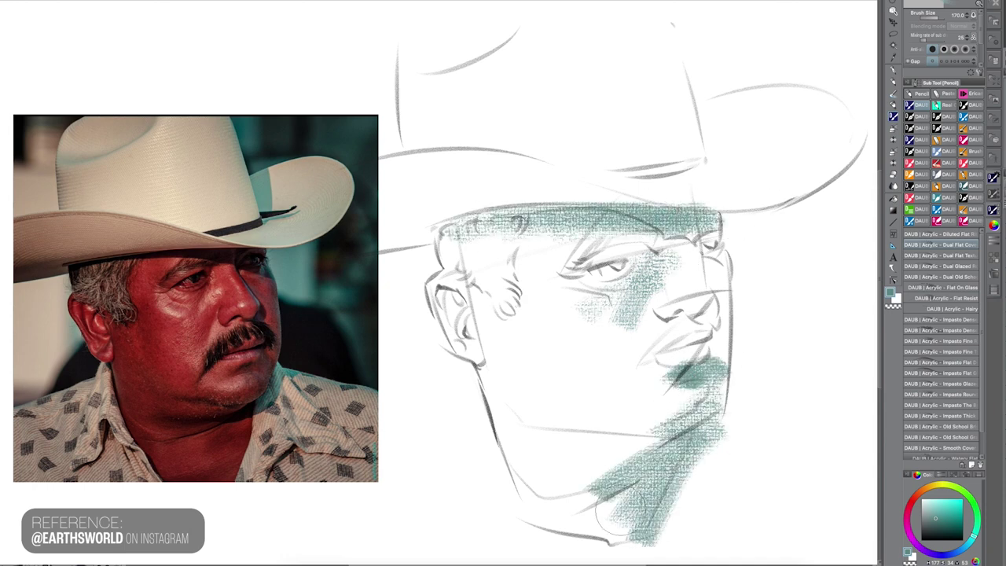
pyautogui.moveTo(727, 236); pyautogui.dragTo(708, 271)
pyautogui.moveTo(691, 217); pyautogui.dragTo(629, 205)
# Step: Choose a lighter teal and block in the face, ear and neck
pyautogui.click(932, 504)
pyautogui.moveTo(640, 312)
pyautogui.mouseDown()
pyautogui.moveTo(682, 248)
pyautogui.moveTo(604, 271)
pyautogui.moveTo(472, 232)
pyautogui.moveTo(452, 331)
pyautogui.moveTo(508, 348)
pyautogui.moveTo(487, 267)
pyautogui.moveTo(537, 267)
pyautogui.moveTo(579, 370)
pyautogui.moveTo(551, 476)
pyautogui.moveTo(621, 550)
pyautogui.mouseUp()
pyautogui.moveTo(713, 357); pyautogui.dragTo(708, 264)
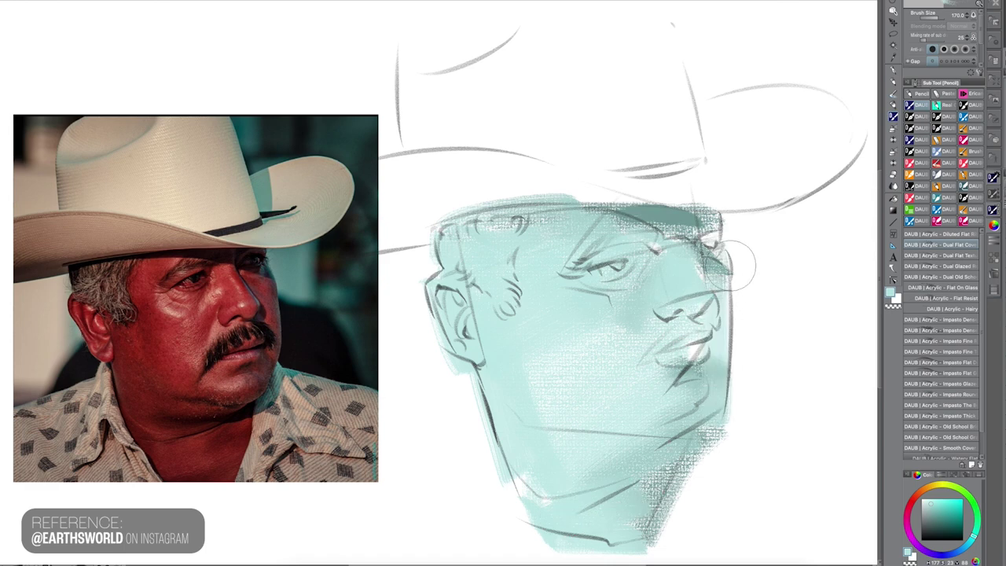
# Step: Block in the hat's crown and brim with the light teal
pyautogui.moveTo(550, 94)
pyautogui.mouseDown()
pyautogui.moveTo(606, 139)
pyautogui.moveTo(688, 123)
pyautogui.moveTo(840, 155)
pyautogui.moveTo(757, 152)
pyautogui.mouseUp()
pyautogui.moveTo(620, 177); pyautogui.dragTo(657, 190)
pyautogui.moveTo(550, 183); pyautogui.dragTo(384, 216)
pyautogui.moveTo(452, 228); pyautogui.dragTo(652, 206)
pyautogui.moveTo(487, 154); pyautogui.dragTo(683, 157)
pyautogui.moveTo(708, 111)
pyautogui.mouseDown()
pyautogui.moveTo(685, 25)
pyautogui.moveTo(470, 44)
pyautogui.moveTo(604, 11)
pyautogui.moveTo(486, 103)
pyautogui.moveTo(547, 186)
pyautogui.moveTo(700, 165)
pyautogui.moveTo(656, 101)
pyautogui.moveTo(469, 161)
pyautogui.mouseUp()
pyautogui.moveTo(656, 193); pyautogui.dragTo(716, 202)
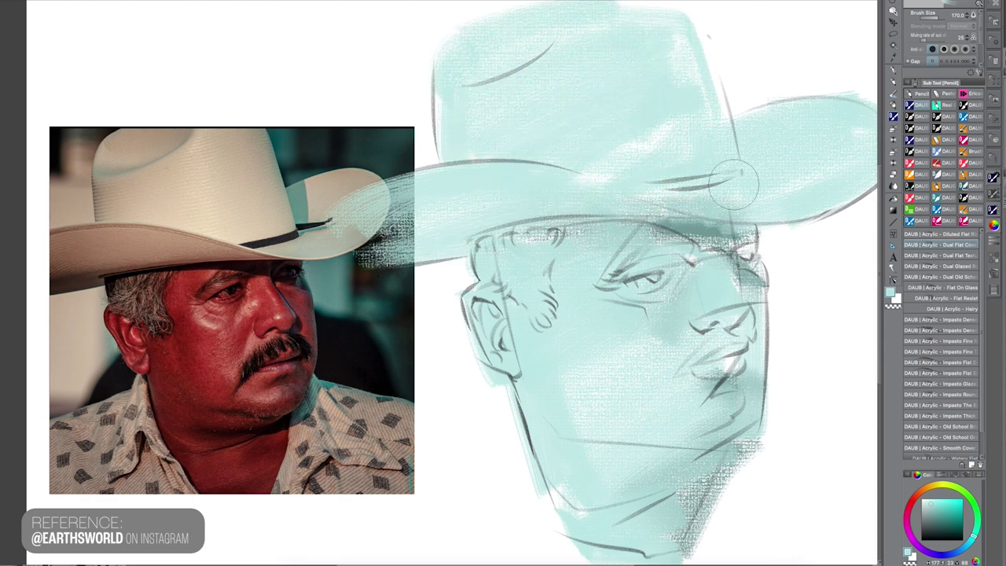
pyautogui.moveTo(636, 171); pyautogui.dragTo(590, 162)
pyautogui.moveTo(716, 103); pyautogui.dragTo(708, 81)
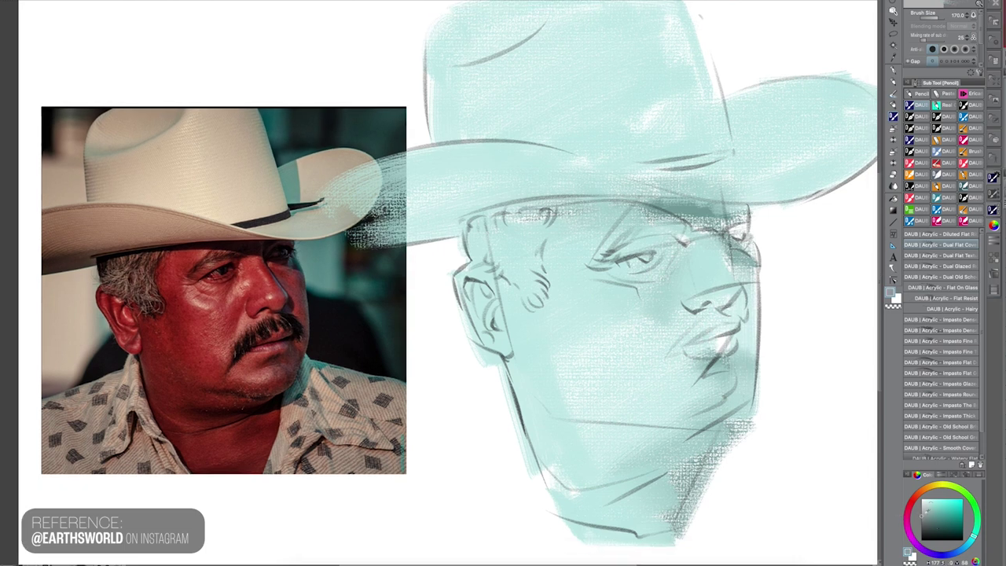
# Step: Fill the background around the figure with a light gray
pyautogui.press('g')
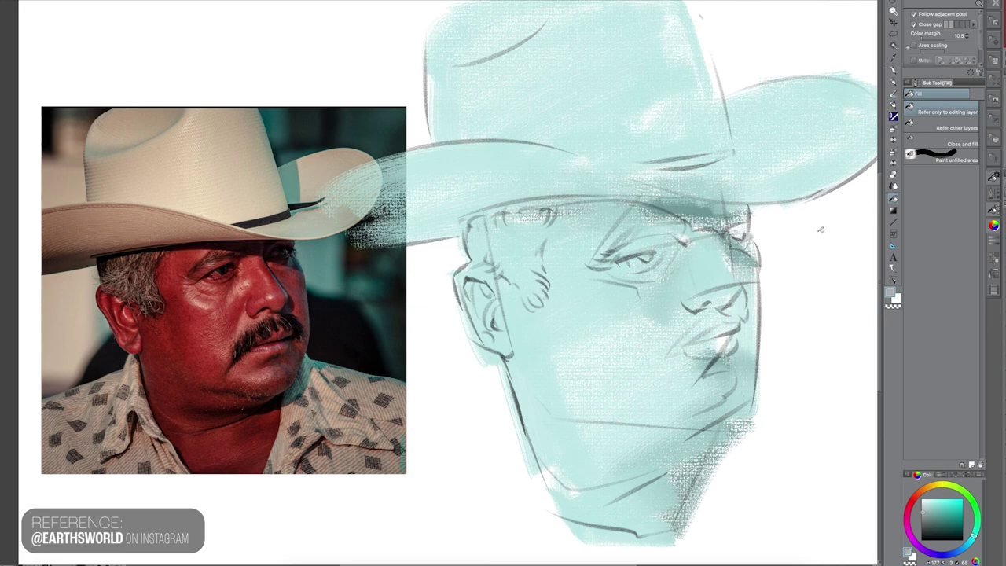
pyautogui.click(820, 230)
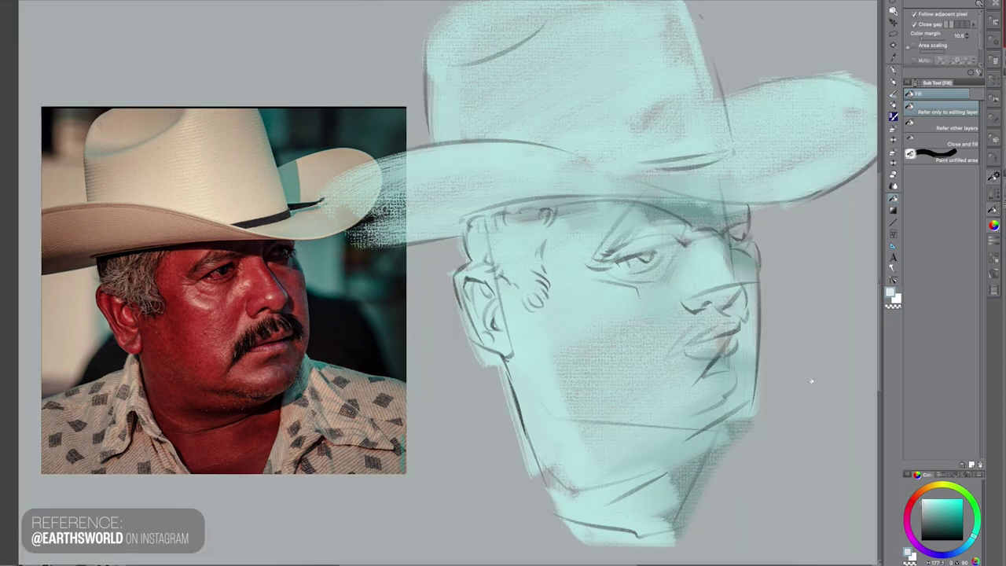
pyautogui.hotkey('ctrl', 'z')
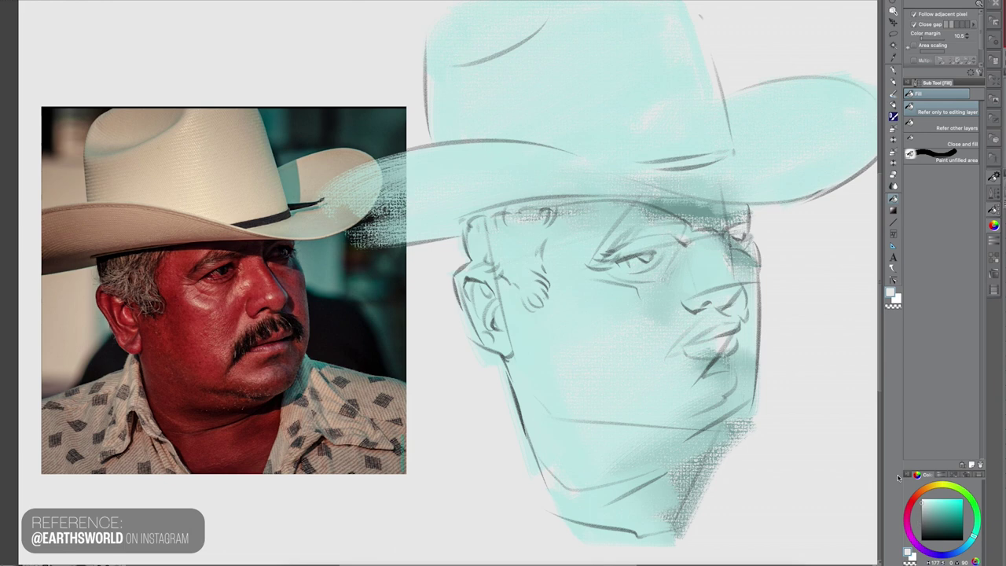
# Step: Reduce the brush size to 50 and paint the near eye with dark reds sampled from the reference photo
pyautogui.press('p')
pyautogui.keyDown('alt'); pyautogui.click(222, 269); pyautogui.keyUp('alt')
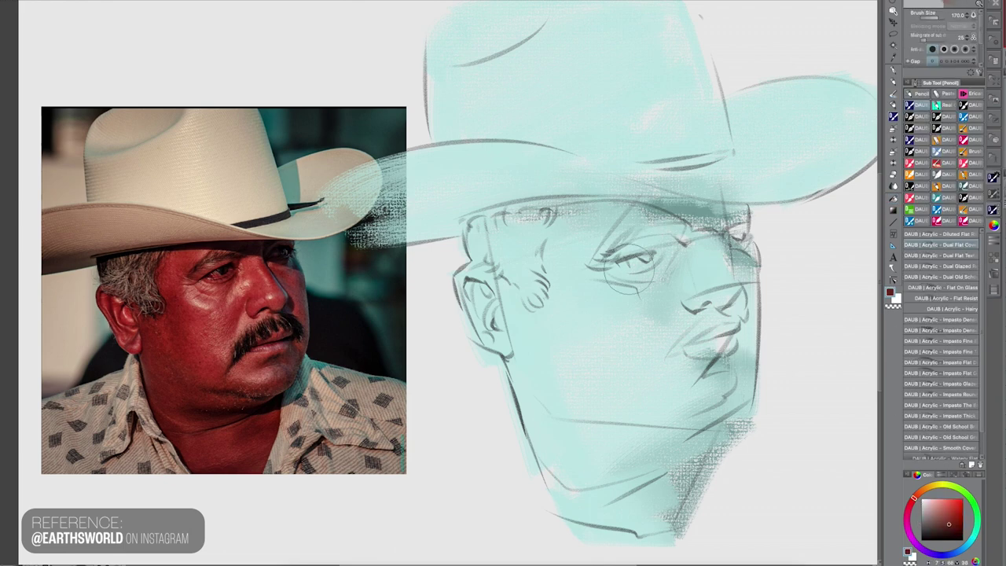
pyautogui.press('[')
pyautogui.press('[')
pyautogui.press('[')
pyautogui.press('[')
pyautogui.press('[')
pyautogui.press('[')
pyautogui.press('[')
pyautogui.moveTo(622, 264); pyautogui.dragTo(639, 264)
pyautogui.keyDown('alt'); pyautogui.click(218, 272); pyautogui.keyUp('alt')
pyautogui.keyDown('alt'); pyautogui.click(224, 271); pyautogui.keyUp('alt')
pyautogui.moveTo(642, 258)
pyautogui.mouseDown()
pyautogui.moveTo(660, 238)
pyautogui.moveTo(628, 245)
pyautogui.moveTo(654, 269)
pyautogui.moveTo(680, 269)
pyautogui.mouseUp()
# Step: Paint the near eye's inner corner and the brow area above the nose bridge with sampled reds and darks
pyautogui.keyDown('alt'); pyautogui.click(209, 263); pyautogui.keyUp('alt')
pyautogui.keyDown('alt'); pyautogui.click(224, 266); pyautogui.keyUp('alt')
pyautogui.click(251, 133)
pyautogui.keyDown('alt'); pyautogui.click(208, 264); pyautogui.keyUp('alt')
pyautogui.keyDown('alt'); pyautogui.click(235, 273); pyautogui.keyUp('alt')
pyautogui.keyDown('alt'); pyautogui.click(238, 269); pyautogui.keyUp('alt')
pyautogui.keyDown('alt'); pyautogui.click(240, 258); pyautogui.keyUp('alt')
pyautogui.moveTo(678, 233)
pyautogui.mouseDown()
pyautogui.moveTo(665, 254)
pyautogui.moveTo(686, 227)
pyautogui.moveTo(639, 229)
pyautogui.moveTo(683, 246)
pyautogui.mouseUp()
pyautogui.keyDown('alt'); pyautogui.click(240, 258); pyautogui.keyUp('alt')
pyautogui.keyDown('alt'); pyautogui.click(235, 255); pyautogui.keyUp('alt')
pyautogui.keyDown('alt'); pyautogui.click(238, 270); pyautogui.keyUp('alt')
pyautogui.moveTo(703, 230)
pyautogui.mouseDown()
pyautogui.moveTo(684, 248)
pyautogui.moveTo(705, 228)
pyautogui.mouseUp()
# Step: Paint the side of the nose and the forehead above the near eye with brighter reds sampled from the photo
pyautogui.keyDown('alt'); pyautogui.click(252, 247); pyautogui.keyUp('alt')
pyautogui.moveTo(690, 225)
pyautogui.mouseDown()
pyautogui.moveTo(687, 265)
pyautogui.moveTo(675, 275)
pyautogui.moveTo(688, 276)
pyautogui.moveTo(661, 300)
pyautogui.mouseUp()
pyautogui.keyDown('alt'); pyautogui.click(259, 271); pyautogui.keyUp('alt')
pyautogui.keyDown('alt'); pyautogui.click(250, 279); pyautogui.keyUp('alt')
pyautogui.keyDown('alt'); pyautogui.click(248, 283); pyautogui.keyUp('alt')
pyautogui.keyDown('alt'); pyautogui.click(244, 296); pyautogui.keyUp('alt')
pyautogui.moveTo(629, 211)
pyautogui.mouseDown()
pyautogui.moveTo(594, 239)
pyautogui.moveTo(587, 216)
pyautogui.moveTo(584, 235)
pyautogui.moveTo(599, 223)
pyautogui.mouseUp()
pyautogui.keyDown('alt'); pyautogui.click(193, 268); pyautogui.keyUp('alt')
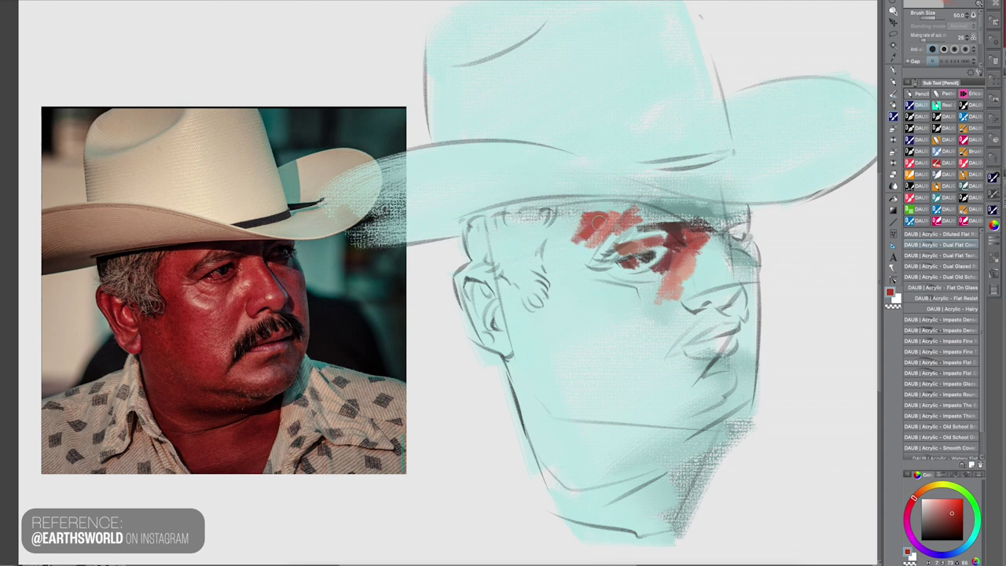
# Step: Paint the far eye socket and the shadow under the brim with near-black and dark red tones sampled from the photo
pyautogui.keyDown('alt'); pyautogui.click(274, 248); pyautogui.keyUp('alt')
pyautogui.moveTo(714, 233)
pyautogui.mouseDown()
pyautogui.moveTo(729, 226)
pyautogui.moveTo(750, 254)
pyautogui.moveTo(748, 210)
pyautogui.moveTo(744, 258)
pyautogui.mouseUp()
pyautogui.keyDown('alt'); pyautogui.click(294, 258); pyautogui.keyUp('alt')
pyautogui.keyDown('alt'); pyautogui.click(292, 247); pyautogui.keyUp('alt')
pyautogui.keyDown('alt'); pyautogui.click(304, 256); pyautogui.keyUp('alt')
pyautogui.keyDown('alt'); pyautogui.click(294, 267); pyautogui.keyUp('alt')
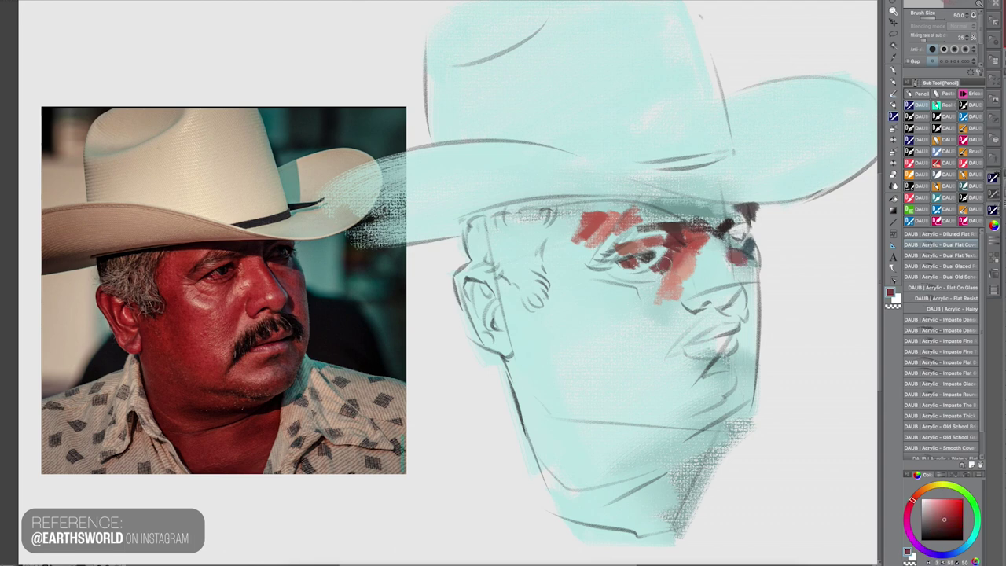
pyautogui.keyDown('alt'); pyautogui.click(271, 256); pyautogui.keyUp('alt')
pyautogui.moveTo(721, 228)
pyautogui.mouseDown()
pyautogui.moveTo(704, 206)
pyautogui.moveTo(668, 202)
pyautogui.mouseUp()
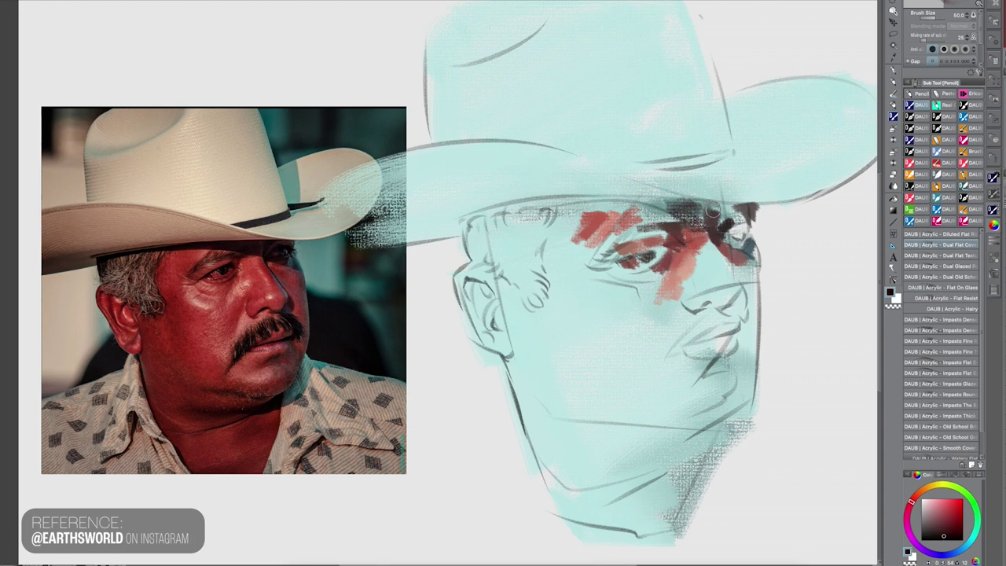
# Step: Paint the nose bridge and its shadowed far edge with dark reds sampled from the reference photo
pyautogui.keyDown('alt'); pyautogui.click(266, 264); pyautogui.keyUp('alt')
pyautogui.keyDown('alt'); pyautogui.click(296, 287); pyautogui.keyUp('alt')
pyautogui.moveTo(707, 237); pyautogui.dragTo(738, 287)
pyautogui.keyDown('alt'); pyautogui.click(288, 294); pyautogui.keyUp('alt')
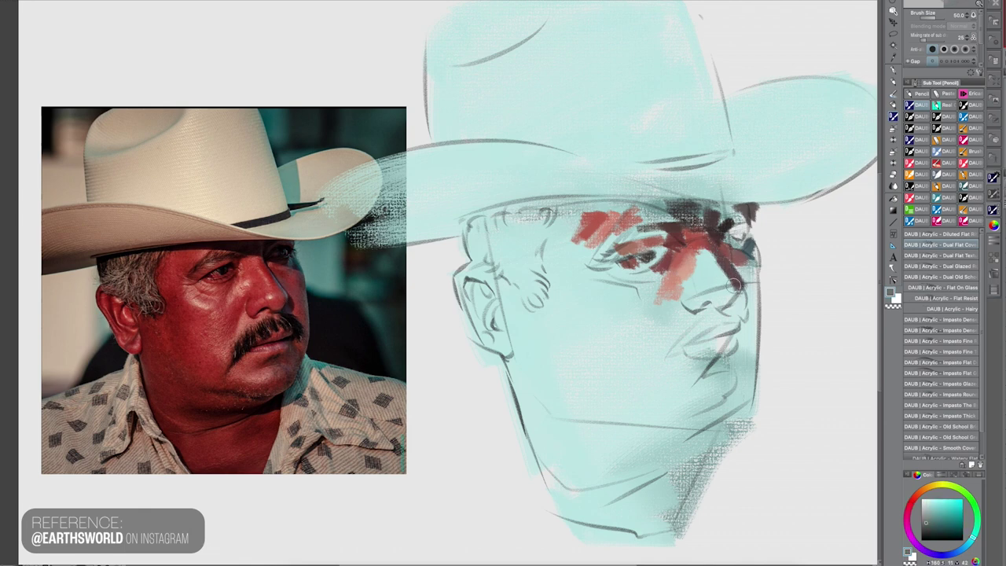
pyautogui.keyDown('alt'); pyautogui.click(746, 280); pyautogui.keyUp('alt')
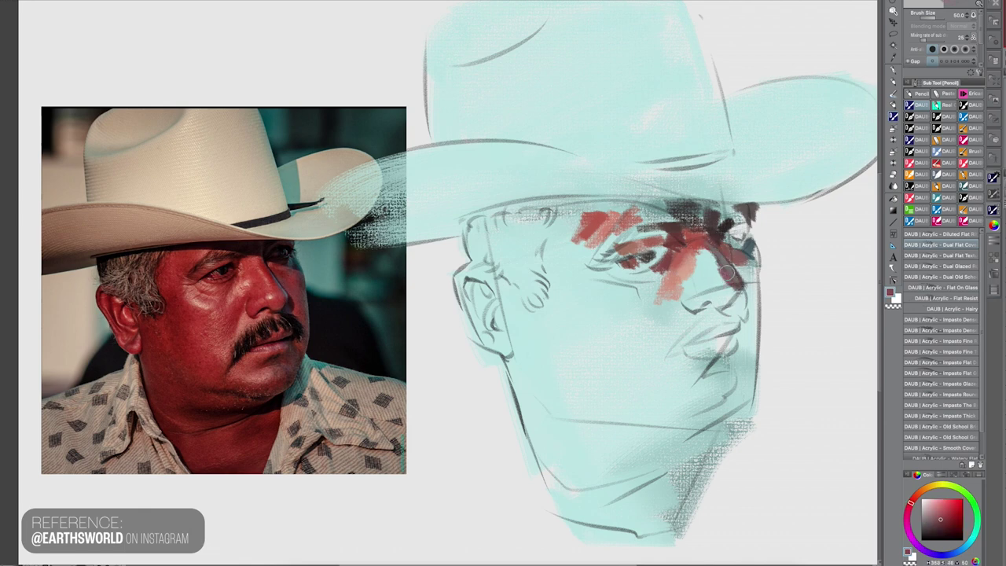
pyautogui.moveTo(708, 248)
pyautogui.mouseDown()
pyautogui.moveTo(722, 288)
pyautogui.moveTo(731, 286)
pyautogui.moveTo(717, 279)
pyautogui.moveTo(736, 254)
pyautogui.moveTo(727, 272)
pyautogui.moveTo(701, 252)
pyautogui.mouseUp()
# Step: Fill the front and tip of the nose with mid and bright reds sampled from the photo's nose
pyautogui.keyDown('alt'); pyautogui.click(282, 287); pyautogui.keyUp('alt')
pyautogui.keyDown('alt'); pyautogui.click(282, 287); pyautogui.keyUp('alt')
pyautogui.keyDown('alt'); pyautogui.click(272, 287); pyautogui.keyUp('alt')
pyautogui.moveTo(713, 273)
pyautogui.mouseDown()
pyautogui.moveTo(700, 289)
pyautogui.moveTo(693, 275)
pyautogui.moveTo(708, 269)
pyautogui.moveTo(699, 293)
pyautogui.moveTo(690, 268)
pyautogui.moveTo(692, 302)
pyautogui.moveTo(736, 296)
pyautogui.moveTo(735, 310)
pyautogui.moveTo(717, 316)
pyautogui.mouseUp()
pyautogui.keyDown('alt'); pyautogui.click(274, 283); pyautogui.keyUp('alt')
pyautogui.keyDown('alt'); pyautogui.click(275, 285); pyautogui.keyUp('alt')
pyautogui.keyDown('alt'); pyautogui.click(274, 296); pyautogui.keyUp('alt')
pyautogui.keyDown('alt'); pyautogui.click(272, 299); pyautogui.keyUp('alt')
# Step: Paint the nostrils and the underside of the nose with reds sampled from the painting and the photo
pyautogui.keyDown('alt'); pyautogui.click(723, 296); pyautogui.keyUp('alt')
pyautogui.keyDown('alt'); pyautogui.click(291, 305); pyautogui.keyUp('alt')
pyautogui.keyDown('alt'); pyautogui.click(272, 309); pyautogui.keyUp('alt')
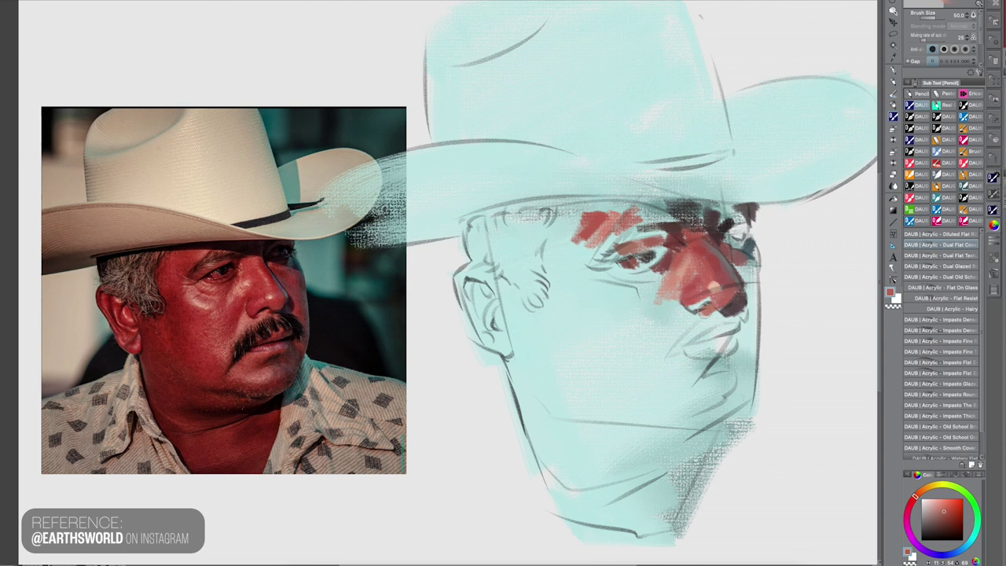
pyautogui.keyDown('alt'); pyautogui.click(276, 316); pyautogui.keyUp('alt')
pyautogui.keyDown('alt'); pyautogui.click(263, 305); pyautogui.keyUp('alt')
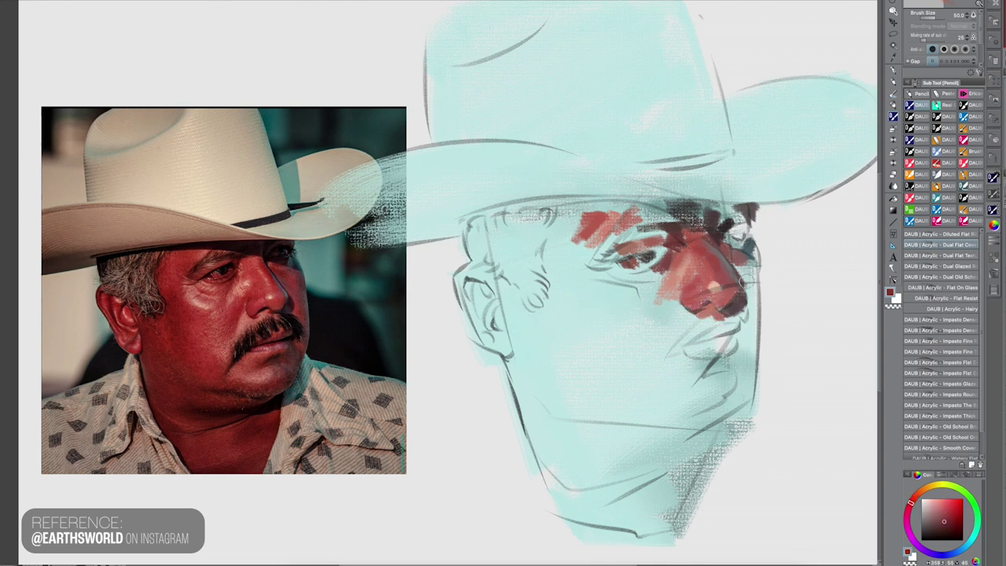
# Step: Block in the far cheek from beside the nose down to the mouth corner with sampled reds
pyautogui.moveTo(746, 282)
pyautogui.mouseDown()
pyautogui.moveTo(759, 253)
pyautogui.moveTo(747, 264)
pyautogui.moveTo(753, 338)
pyautogui.mouseUp()
pyautogui.keyDown('alt'); pyautogui.click(301, 320); pyautogui.keyUp('alt')
pyautogui.keyDown('alt'); pyautogui.click(307, 315); pyautogui.keyUp('alt')
pyautogui.keyDown('alt'); pyautogui.click(299, 308); pyautogui.keyUp('alt')
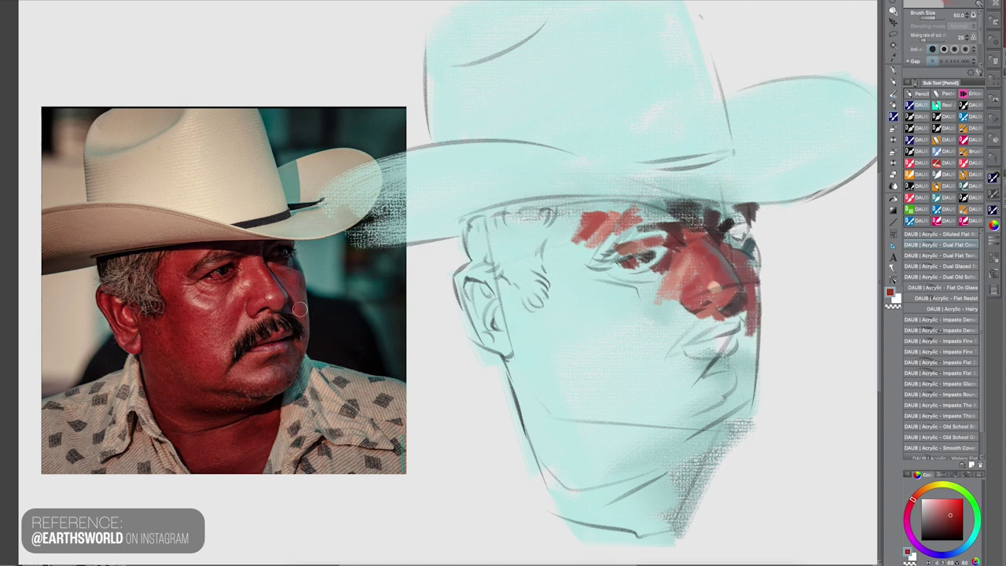
pyautogui.keyDown('alt'); pyautogui.click(303, 325); pyautogui.keyUp('alt')
pyautogui.moveTo(739, 320); pyautogui.dragTo(752, 347)
pyautogui.keyDown('alt'); pyautogui.click(306, 315); pyautogui.keyUp('alt')
# Step: Paint the moustache area between the nose and upper lip with dark tones and reds sampled from the photo
pyautogui.keyDown('alt'); pyautogui.click(278, 316); pyautogui.keyUp('alt')
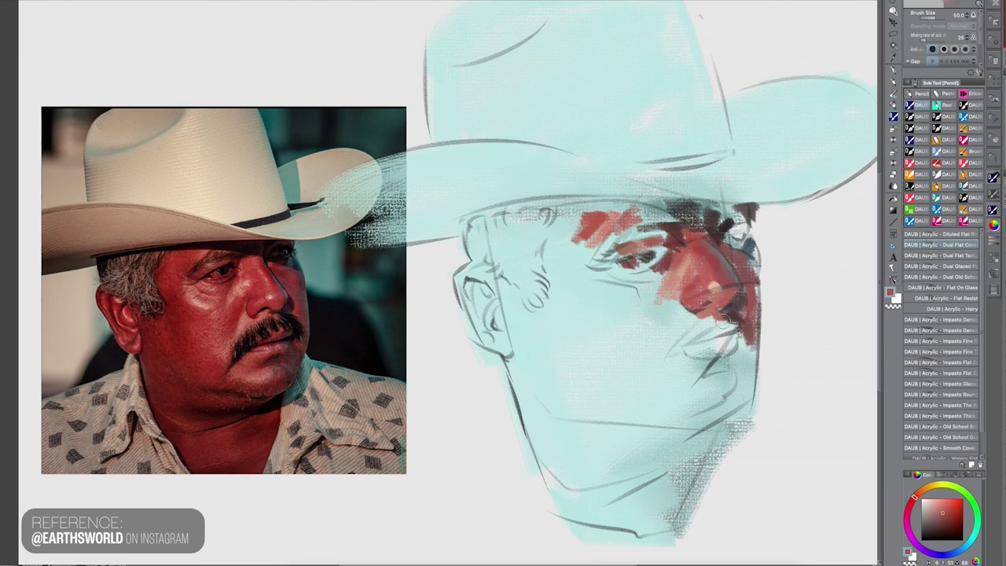
pyautogui.keyDown('alt'); pyautogui.click(281, 320); pyautogui.keyUp('alt')
pyautogui.moveTo(715, 317)
pyautogui.mouseDown()
pyautogui.moveTo(717, 349)
pyautogui.moveTo(721, 324)
pyautogui.moveTo(741, 314)
pyautogui.moveTo(744, 322)
pyautogui.moveTo(686, 358)
pyautogui.moveTo(745, 339)
pyautogui.moveTo(698, 359)
pyautogui.mouseUp()
pyautogui.keyDown('alt'); pyautogui.click(263, 317); pyautogui.keyUp('alt')
pyautogui.keyDown('alt'); pyautogui.click(276, 320); pyautogui.keyUp('alt')
pyautogui.keyDown('alt'); pyautogui.click(741, 313); pyautogui.keyUp('alt')
# Step: Paint the lips and near mouth corner with dark and mid reds sampled from the photo's mouth
pyautogui.keyDown('alt'); pyautogui.click(273, 336); pyautogui.keyUp('alt')
pyautogui.keyDown('alt'); pyautogui.click(256, 352); pyautogui.keyUp('alt')
pyautogui.keyDown('alt'); pyautogui.click(257, 355); pyautogui.keyUp('alt')
pyautogui.keyDown('alt'); pyautogui.click(263, 347); pyautogui.keyUp('alt')
pyautogui.keyDown('alt'); pyautogui.click(306, 350); pyautogui.keyUp('alt')
pyautogui.keyDown('alt'); pyautogui.click(276, 342); pyautogui.keyUp('alt')
pyautogui.keyDown('alt'); pyautogui.click(283, 353); pyautogui.keyUp('alt')
# Step: Paint the far side of the face beside the mouth and chin with sampled dark red
pyautogui.keyDown('alt'); pyautogui.click(297, 338); pyautogui.keyUp('alt')
pyautogui.keyDown('alt'); pyautogui.click(308, 345); pyautogui.keyUp('alt')
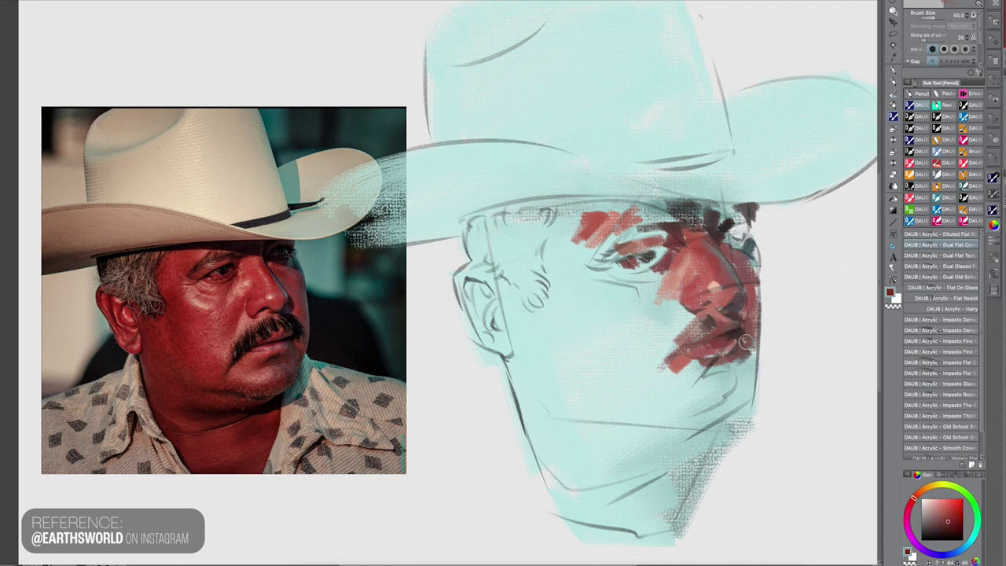
pyautogui.moveTo(752, 357); pyautogui.dragTo(747, 386)
# Step: Block in the near cheek beside the nose and mouth with hatched red strokes sampled from the photo
pyautogui.keyDown('alt'); pyautogui.click(254, 328); pyautogui.keyUp('alt')
pyautogui.moveTo(681, 309); pyautogui.dragTo(665, 357)
pyautogui.keyDown('alt'); pyautogui.click(301, 341); pyautogui.keyUp('alt')
pyautogui.moveTo(667, 306); pyautogui.dragTo(653, 353)
pyautogui.moveTo(670, 305); pyautogui.dragTo(652, 363)
pyautogui.moveTo(666, 295); pyautogui.dragTo(644, 354)
# Step: Fill the upper cheek between the nose and the near eye with sampled reds
pyautogui.keyDown('alt'); pyautogui.click(275, 294); pyautogui.keyUp('alt')
pyautogui.moveTo(667, 275)
pyautogui.mouseDown()
pyautogui.moveTo(651, 289)
pyautogui.moveTo(638, 330)
pyautogui.mouseUp()
pyautogui.moveTo(661, 296); pyautogui.dragTo(648, 310)
pyautogui.keyDown('alt'); pyautogui.click(229, 285); pyautogui.keyUp('alt')
pyautogui.moveTo(668, 257); pyautogui.dragTo(635, 273)
pyautogui.moveTo(667, 263)
pyautogui.mouseDown()
pyautogui.moveTo(642, 288)
pyautogui.moveTo(603, 283)
pyautogui.moveTo(648, 287)
pyautogui.mouseUp()
# Step: Paint the bag and cheekbone under the near eye with lighter reds sampled from the photo
pyautogui.keyDown('alt'); pyautogui.click(229, 275); pyautogui.keyUp('alt')
pyautogui.keyDown('alt'); pyautogui.click(222, 294); pyautogui.keyUp('alt')
pyautogui.moveTo(646, 288)
pyautogui.mouseDown()
pyautogui.moveTo(585, 290)
pyautogui.moveTo(633, 309)
pyautogui.mouseUp()
pyautogui.keyDown('alt'); pyautogui.click(226, 311); pyautogui.keyUp('alt')
pyautogui.keyDown('alt'); pyautogui.click(227, 302); pyautogui.keyUp('alt')
# Step: Block in the temple beside the near eye with hatched red strokes
pyautogui.moveTo(569, 236)
pyautogui.mouseDown()
pyautogui.moveTo(552, 272)
pyautogui.moveTo(561, 280)
pyautogui.mouseUp()
pyautogui.moveTo(553, 224); pyautogui.dragTo(543, 252)
pyautogui.moveTo(574, 213); pyautogui.dragTo(555, 258)
pyautogui.moveTo(580, 220); pyautogui.dragTo(561, 255)
# Step: Paint the dark shadow along the forehead under the hat brim with near-black reds sampled from the photo
pyautogui.keyDown('alt'); pyautogui.click(194, 246); pyautogui.keyUp('alt')
pyautogui.moveTo(515, 203); pyautogui.dragTo(660, 208)
pyautogui.keyDown('alt'); pyautogui.click(190, 244); pyautogui.keyUp('alt')
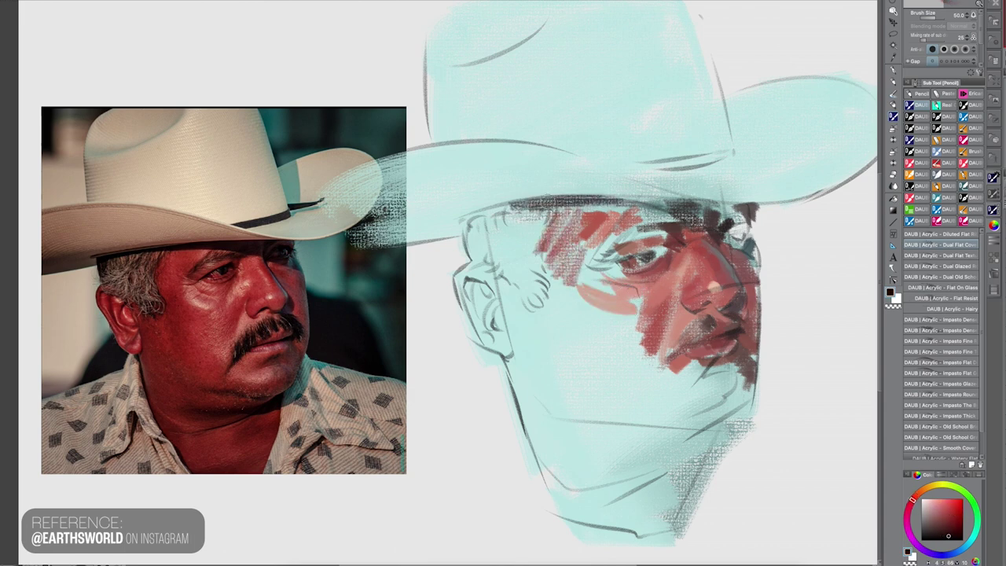
pyautogui.moveTo(593, 201); pyautogui.dragTo(644, 209)
pyautogui.keyDown('alt'); pyautogui.click(188, 246); pyautogui.keyUp('alt')
pyautogui.moveTo(555, 213)
pyautogui.mouseDown()
pyautogui.moveTo(624, 214)
pyautogui.moveTo(595, 202)
pyautogui.mouseUp()
pyautogui.keyDown('alt'); pyautogui.click(189, 244); pyautogui.keyUp('alt')
# Step: Fill the temple and the outer corner of the near eye with reds sampled from the photo
pyautogui.moveTo(624, 210)
pyautogui.mouseDown()
pyautogui.moveTo(587, 201)
pyautogui.moveTo(528, 238)
pyautogui.moveTo(537, 246)
pyautogui.mouseUp()
pyautogui.keyDown('alt'); pyautogui.click(161, 266); pyautogui.keyUp('alt')
pyautogui.keyDown('alt'); pyautogui.click(172, 271); pyautogui.keyUp('alt')
pyautogui.moveTo(571, 220)
pyautogui.mouseDown()
pyautogui.moveTo(553, 247)
pyautogui.moveTo(577, 219)
pyautogui.mouseUp()
pyautogui.keyDown('alt'); pyautogui.click(249, 303); pyautogui.keyUp('alt')
pyautogui.moveTo(581, 255)
pyautogui.mouseDown()
pyautogui.moveTo(610, 266)
pyautogui.moveTo(603, 250)
pyautogui.moveTo(610, 260)
pyautogui.moveTo(618, 241)
pyautogui.mouseUp()
# Step: Paint the near eye's outer lid and the skin below the eyebrow with sampled dark reds
pyautogui.keyDown('alt'); pyautogui.click(194, 275); pyautogui.keyUp('alt')
pyautogui.keyDown('alt'); pyautogui.click(287, 261); pyautogui.keyUp('alt')
pyautogui.moveTo(589, 258)
pyautogui.mouseDown()
pyautogui.moveTo(672, 225)
pyautogui.moveTo(641, 222)
pyautogui.mouseUp()
pyautogui.keyDown('alt'); pyautogui.click(213, 261); pyautogui.keyUp('alt')
pyautogui.keyDown('alt'); pyautogui.click(221, 258); pyautogui.keyUp('alt')
pyautogui.keyDown('alt'); pyautogui.click(219, 254); pyautogui.keyUp('alt')
# Step: Paint the near eyebrow and the forehead above it with dark tones sampled from the photo's brow
pyautogui.moveTo(616, 235)
pyautogui.mouseDown()
pyautogui.moveTo(645, 223)
pyautogui.moveTo(650, 203)
pyautogui.mouseUp()
pyautogui.keyDown('alt'); pyautogui.click(222, 255); pyautogui.keyUp('alt')
pyautogui.keyDown('alt'); pyautogui.click(248, 257); pyautogui.keyUp('alt')
pyautogui.moveTo(620, 224)
pyautogui.mouseDown()
pyautogui.moveTo(667, 200)
pyautogui.moveTo(679, 207)
pyautogui.moveTo(643, 213)
pyautogui.moveTo(696, 207)
pyautogui.mouseUp()
pyautogui.keyDown('alt'); pyautogui.click(248, 245); pyautogui.keyUp('alt')
# Step: Paint the lower lid of the near eye and extend the cheekbone toward the ear with sampled reds
pyautogui.keyDown('alt'); pyautogui.click(264, 285); pyautogui.keyUp('alt')
pyautogui.moveTo(628, 267)
pyautogui.mouseDown()
pyautogui.moveTo(609, 276)
pyautogui.moveTo(642, 286)
pyautogui.mouseUp()
pyautogui.keyDown('alt'); pyautogui.click(223, 284); pyautogui.keyUp('alt')
pyautogui.keyDown('alt'); pyautogui.click(208, 288); pyautogui.keyUp('alt')
pyautogui.moveTo(585, 270)
pyautogui.mouseDown()
pyautogui.moveTo(632, 290)
pyautogui.moveTo(595, 293)
pyautogui.moveTo(609, 300)
pyautogui.mouseUp()
pyautogui.keyDown('alt'); pyautogui.click(206, 290); pyautogui.keyUp('alt')
pyautogui.moveTo(567, 270)
pyautogui.mouseDown()
pyautogui.moveTo(594, 290)
pyautogui.moveTo(574, 282)
pyautogui.mouseUp()
pyautogui.moveTo(571, 288)
pyautogui.mouseDown()
pyautogui.moveTo(588, 304)
pyautogui.moveTo(583, 312)
pyautogui.moveTo(603, 319)
pyautogui.mouseUp()
# Step: Block in the area below the lower lip and the front of the chin with reds sampled from the photo
pyautogui.keyDown('alt'); pyautogui.click(227, 325); pyautogui.keyUp('alt')
pyautogui.keyDown('alt'); pyautogui.click(261, 350); pyautogui.keyUp('alt')
pyautogui.moveTo(698, 356)
pyautogui.mouseDown()
pyautogui.moveTo(665, 384)
pyautogui.moveTo(678, 381)
pyautogui.moveTo(687, 396)
pyautogui.mouseUp()
pyautogui.keyDown('alt'); pyautogui.click(271, 361); pyautogui.keyUp('alt')
pyautogui.keyDown('alt'); pyautogui.click(279, 363); pyautogui.keyUp('alt')
pyautogui.moveTo(719, 365); pyautogui.dragTo(706, 379)
pyautogui.moveTo(724, 368)
pyautogui.mouseDown()
pyautogui.moveTo(675, 408)
pyautogui.moveTo(730, 397)
pyautogui.moveTo(706, 408)
pyautogui.moveTo(730, 383)
pyautogui.mouseUp()
# Step: Paint the far edge of the chin and the near underside of the chin with sampled dark reds
pyautogui.keyDown('alt'); pyautogui.click(270, 375); pyautogui.keyUp('alt')
pyautogui.keyDown('alt'); pyautogui.click(284, 367); pyautogui.keyUp('alt')
pyautogui.keyDown('alt'); pyautogui.click(294, 353); pyautogui.keyUp('alt')
pyautogui.moveTo(742, 377)
pyautogui.mouseDown()
pyautogui.moveTo(723, 382)
pyautogui.moveTo(731, 392)
pyautogui.mouseUp()
pyautogui.keyDown('alt'); pyautogui.click(272, 365); pyautogui.keyUp('alt')
pyautogui.moveTo(662, 396)
pyautogui.mouseDown()
pyautogui.moveTo(694, 395)
pyautogui.moveTo(663, 390)
pyautogui.moveTo(648, 407)
pyautogui.mouseUp()
# Step: Extend the near cheek down toward the jaw with broad red strokes sampled from the photo's chin
pyautogui.keyDown('alt'); pyautogui.click(272, 374); pyautogui.keyUp('alt')
pyautogui.keyDown('alt'); pyautogui.click(268, 360); pyautogui.keyUp('alt')
pyautogui.moveTo(644, 333)
pyautogui.mouseDown()
pyautogui.moveTo(640, 377)
pyautogui.moveTo(596, 349)
pyautogui.moveTo(614, 373)
pyautogui.mouseUp()
pyautogui.moveTo(642, 303)
pyautogui.mouseDown()
pyautogui.moveTo(607, 333)
pyautogui.moveTo(666, 276)
pyautogui.mouseUp()
pyautogui.keyDown('alt'); pyautogui.click(269, 363); pyautogui.keyUp('alt')
pyautogui.moveTo(637, 307)
pyautogui.mouseDown()
pyautogui.moveTo(613, 321)
pyautogui.moveTo(629, 331)
pyautogui.moveTo(652, 304)
pyautogui.mouseUp()
# Step: Blend the near cheek into the mouth corner and the side of the nose with sampled reds
pyautogui.keyDown('alt'); pyautogui.click(253, 325); pyautogui.keyUp('alt')
pyautogui.moveTo(665, 353)
pyautogui.mouseDown()
pyautogui.moveTo(682, 311)
pyautogui.moveTo(670, 338)
pyautogui.mouseUp()
pyautogui.keyDown('alt'); pyautogui.click(253, 303); pyautogui.keyUp('alt')
pyautogui.moveTo(667, 306)
pyautogui.mouseDown()
pyautogui.moveTo(677, 291)
pyautogui.moveTo(669, 294)
pyautogui.moveTo(690, 288)
pyautogui.mouseUp()
pyautogui.keyDown('alt'); pyautogui.click(249, 300); pyautogui.keyUp('alt')
# Step: Darken the near half of the moustache down past the mouth corner with brownish reds sampled from the photo
pyautogui.keyDown('alt'); pyautogui.click(291, 335); pyautogui.keyUp('alt')
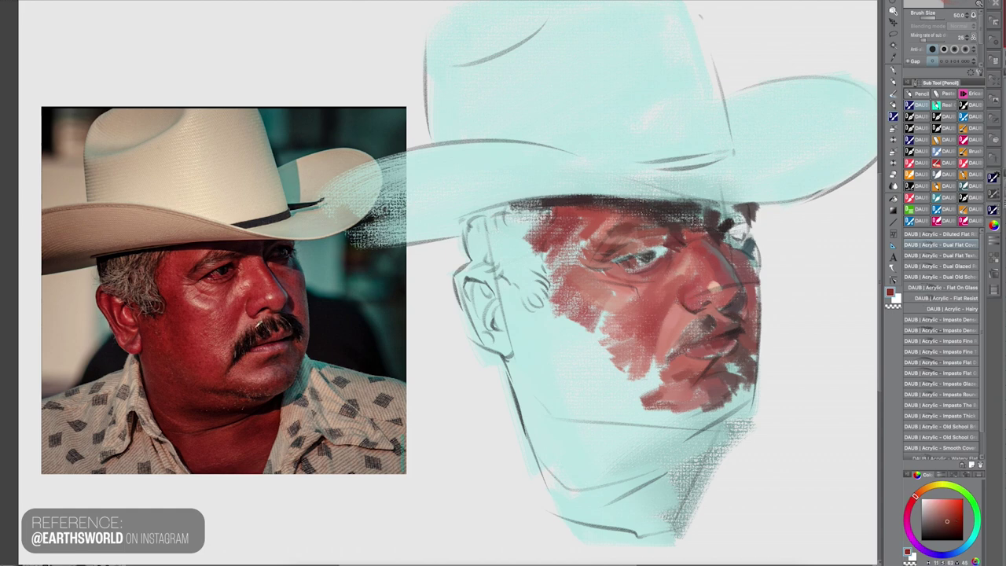
pyautogui.moveTo(689, 326); pyautogui.dragTo(676, 345)
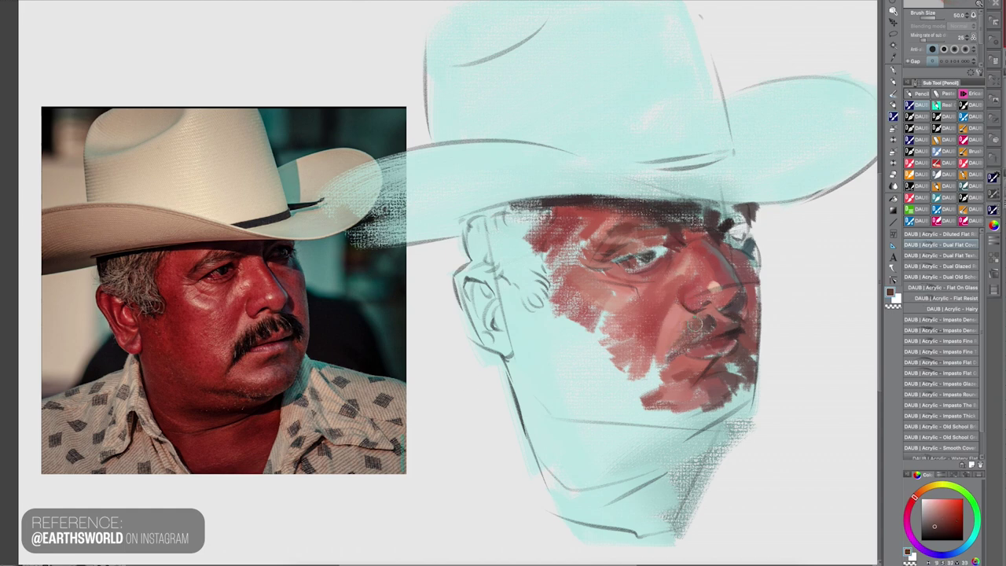
pyautogui.keyDown('alt'); pyautogui.click(262, 340); pyautogui.keyUp('alt')
pyautogui.moveTo(698, 327); pyautogui.dragTo(646, 391)
# Step: Reduce the brush size to 20 and refine the lips with reds sampled from the photo
pyautogui.keyDown('alt'); pyautogui.click(267, 361); pyautogui.keyUp('alt')
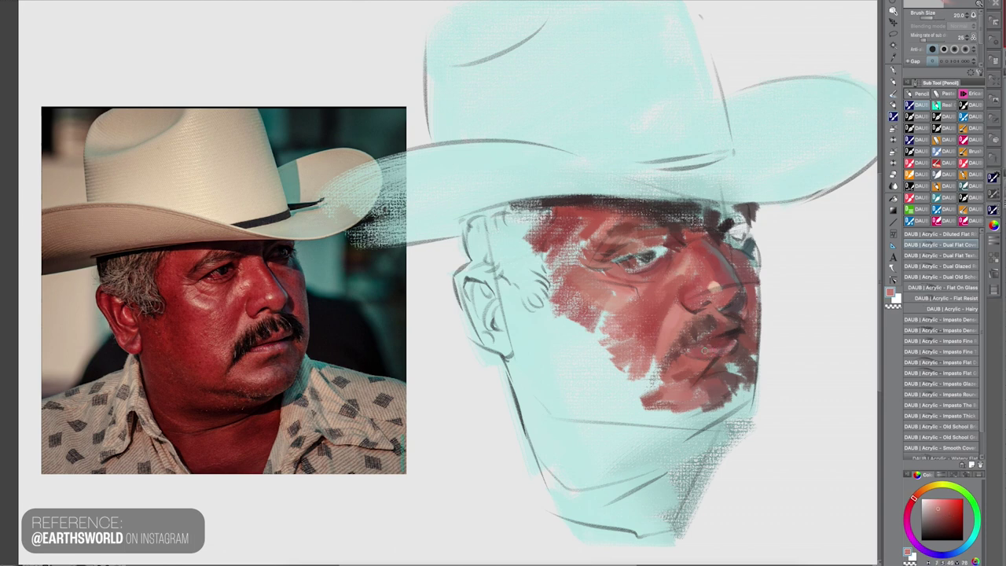
pyautogui.keyDown('alt'); pyautogui.click(268, 346); pyautogui.keyUp('alt')
pyautogui.keyDown('alt'); pyautogui.click(291, 288); pyautogui.keyUp('alt')
pyautogui.keyDown('alt'); pyautogui.click(281, 291); pyautogui.keyUp('alt')
pyautogui.keyDown('alt'); pyautogui.click(307, 312); pyautogui.keyUp('alt')
# Step: Refine the upper lid and brow crease of the near eye with sampled reds and near-black
pyautogui.keyDown('alt'); pyautogui.click(267, 269); pyautogui.keyUp('alt')
pyautogui.keyDown('alt'); pyautogui.click(266, 268); pyautogui.keyUp('alt')
pyautogui.keyDown('alt'); pyautogui.click(232, 255); pyautogui.keyUp('alt')
pyautogui.moveTo(659, 234); pyautogui.dragTo(641, 249)
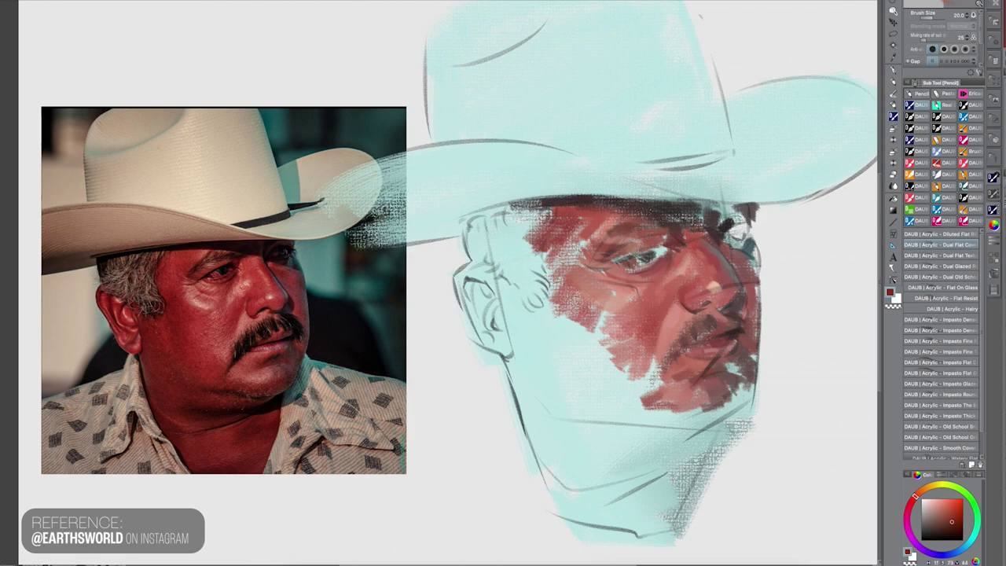
pyautogui.keyDown('alt'); pyautogui.click(662, 255); pyautogui.keyUp('alt')
pyautogui.keyDown('alt'); pyautogui.click(661, 249); pyautogui.keyUp('alt')
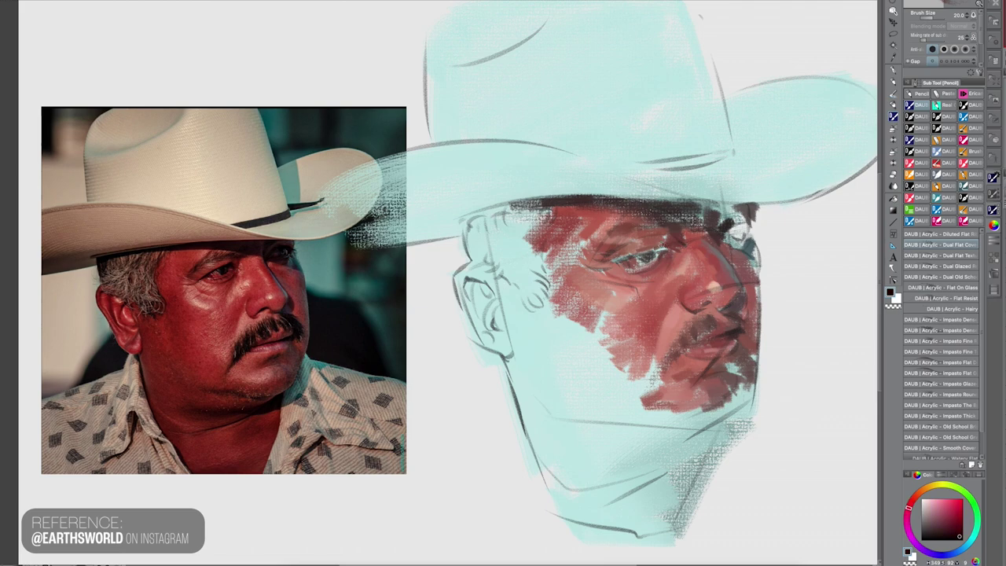
# Step: Paint the near eye's iris and add light touches to the cheekbone below it using sampled colors
pyautogui.keyDown('alt'); pyautogui.click(228, 271); pyautogui.keyUp('alt')
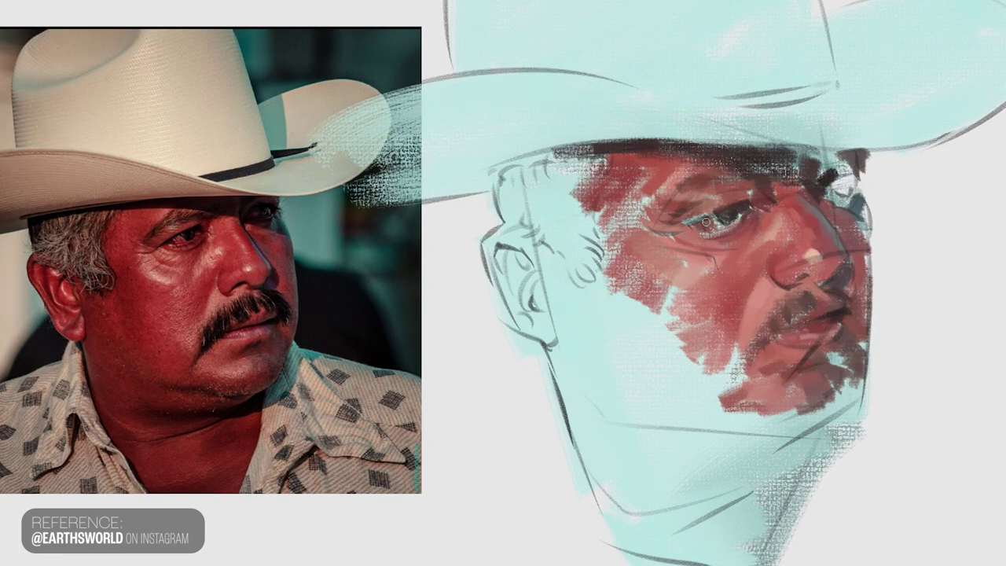
pyautogui.moveTo(706, 221); pyautogui.dragTo(714, 220)
pyautogui.keyDown('alt'); pyautogui.click(188, 234); pyautogui.keyUp('alt')
pyautogui.moveTo(674, 270); pyautogui.dragTo(664, 261)
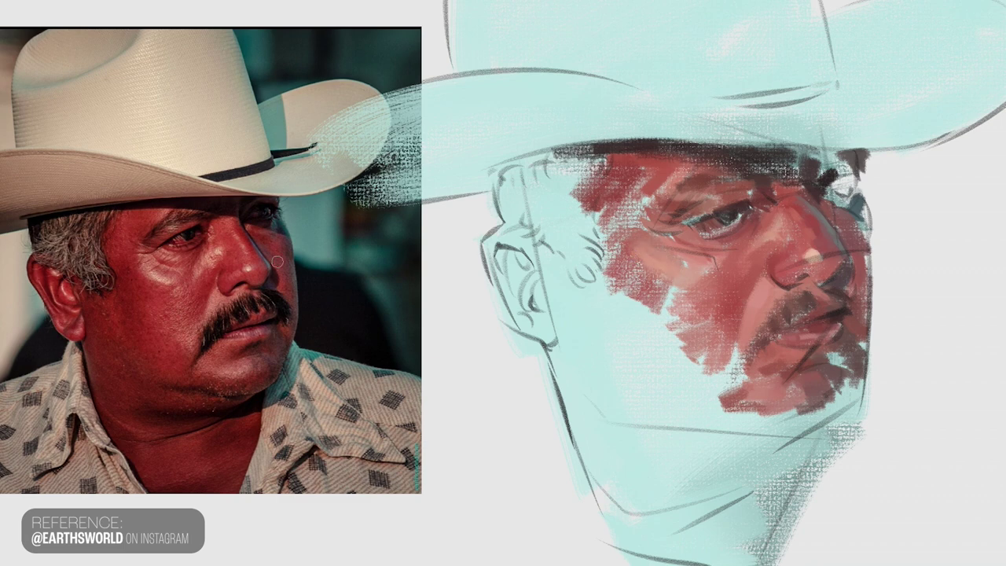
pyautogui.moveTo(654, 263); pyautogui.dragTo(672, 271)
# Step: Smooth the temple and outer brow with red strokes, and paint the white of the near eye
pyautogui.moveTo(673, 181)
pyautogui.mouseDown()
pyautogui.moveTo(693, 160)
pyautogui.moveTo(635, 225)
pyautogui.mouseUp()
pyautogui.moveTo(643, 158); pyautogui.dragTo(618, 186)
pyautogui.moveTo(705, 228)
pyautogui.mouseDown()
pyautogui.moveTo(733, 228)
pyautogui.moveTo(680, 220)
pyautogui.moveTo(736, 217)
pyautogui.mouseUp()
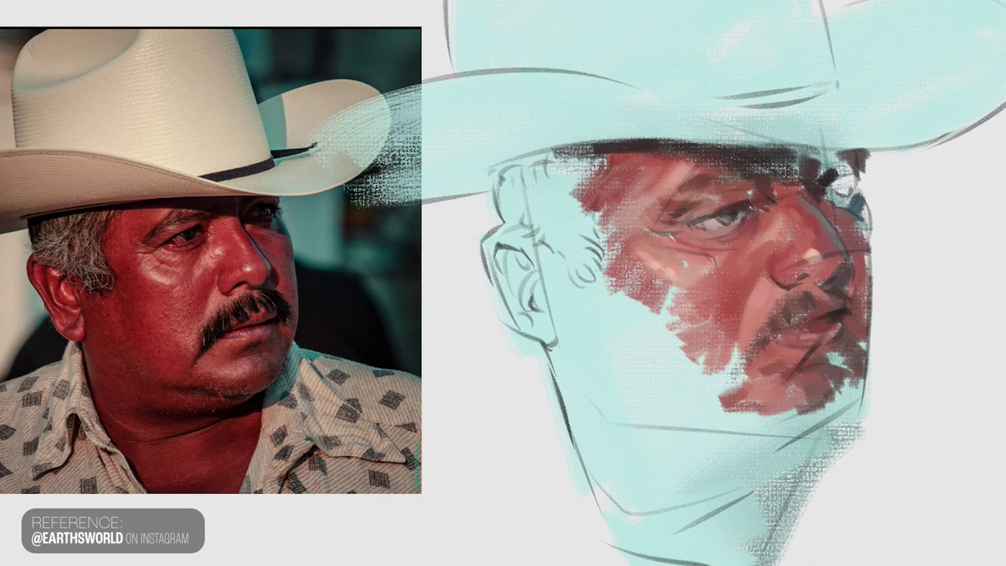
# Step: Fill the far eye socket and its brow with near-black and dark red tones sampled from the photo
pyautogui.moveTo(833, 189); pyautogui.dragTo(853, 179)
pyautogui.moveTo(817, 156); pyautogui.dragTo(857, 162)
pyautogui.keyDown('alt'); pyautogui.click(270, 233); pyautogui.keyUp('alt')
pyautogui.moveTo(848, 207)
pyautogui.mouseDown()
pyautogui.moveTo(867, 191)
pyautogui.moveTo(837, 209)
pyautogui.moveTo(862, 187)
pyautogui.moveTo(850, 204)
pyautogui.moveTo(826, 197)
pyautogui.moveTo(842, 195)
pyautogui.moveTo(867, 155)
pyautogui.moveTo(840, 194)
pyautogui.moveTo(873, 169)
pyautogui.moveTo(837, 180)
pyautogui.moveTo(663, 182)
pyautogui.moveTo(849, 159)
pyautogui.mouseUp()
pyautogui.keyDown('alt'); pyautogui.click(263, 229); pyautogui.keyUp('alt')
pyautogui.keyDown('alt'); pyautogui.click(265, 214); pyautogui.keyUp('alt')
pyautogui.keyDown('alt'); pyautogui.click(265, 218); pyautogui.keyUp('alt')
# Step: Darken the inner near eyebrow and the cast shadow along the hat brim with sampled dark tones
pyautogui.keyDown('alt'); pyautogui.click(261, 197); pyautogui.keyUp('alt')
pyautogui.keyDown('alt'); pyautogui.click(226, 204); pyautogui.keyUp('alt')
pyautogui.moveTo(765, 171)
pyautogui.mouseDown()
pyautogui.moveTo(789, 152)
pyautogui.moveTo(801, 163)
pyautogui.moveTo(777, 181)
pyautogui.mouseUp()
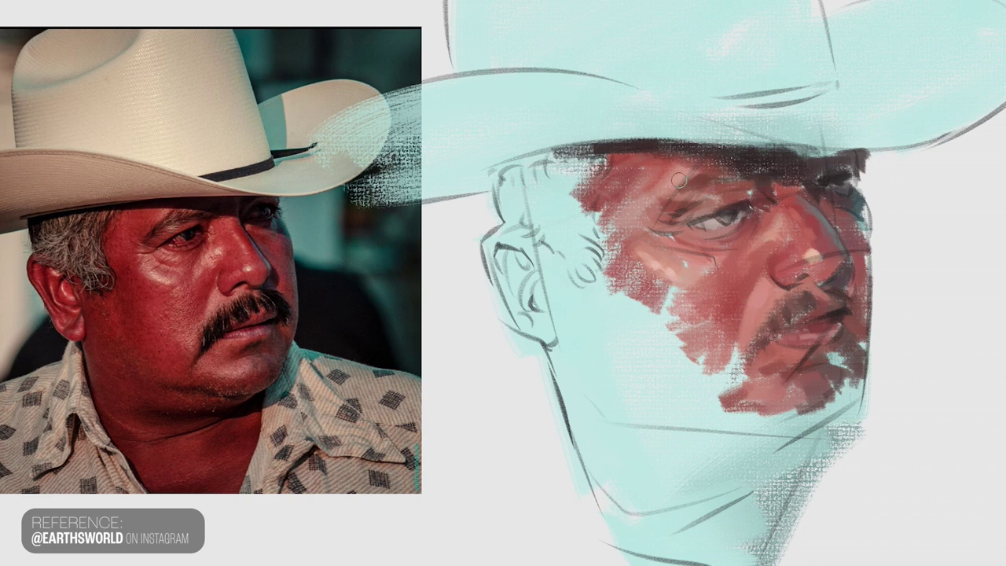
pyautogui.moveTo(682, 158)
pyautogui.mouseDown()
pyautogui.moveTo(714, 167)
pyautogui.moveTo(653, 147)
pyautogui.moveTo(751, 155)
pyautogui.moveTo(903, 145)
pyautogui.mouseUp()
pyautogui.keyDown('alt'); pyautogui.click(188, 199); pyautogui.keyUp('alt')
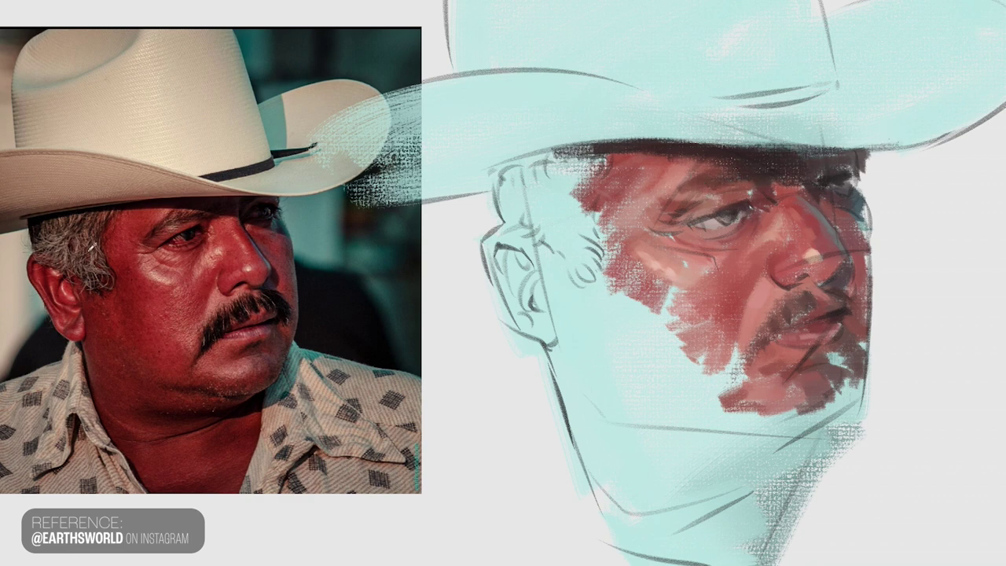
# Step: Brush dark hair tones at the temple under the hat brim, and block in the ear's upper rim and inner area with sampled reds
pyautogui.moveTo(576, 249)
pyautogui.mouseDown()
pyautogui.moveTo(570, 208)
pyautogui.moveTo(595, 267)
pyautogui.mouseUp()
pyautogui.moveTo(521, 154)
pyautogui.mouseDown()
pyautogui.moveTo(538, 172)
pyautogui.moveTo(511, 156)
pyautogui.mouseUp()
pyautogui.moveTo(519, 250)
pyautogui.mouseDown()
pyautogui.moveTo(507, 292)
pyautogui.moveTo(520, 313)
pyautogui.mouseUp()
pyautogui.moveTo(515, 245); pyautogui.dragTo(531, 259)
pyautogui.keyDown('alt'); pyautogui.click(36, 260); pyautogui.keyUp('alt')
pyautogui.moveTo(519, 223); pyautogui.dragTo(479, 248)
pyautogui.moveTo(537, 277)
pyautogui.mouseDown()
pyautogui.moveTo(534, 298)
pyautogui.moveTo(544, 273)
pyautogui.mouseUp()
# Step: Fill the earlobe and lower outer edge of the ear with a red sampled from the photo's ear
pyautogui.keyDown('alt'); pyautogui.click(68, 306); pyautogui.keyUp('alt')
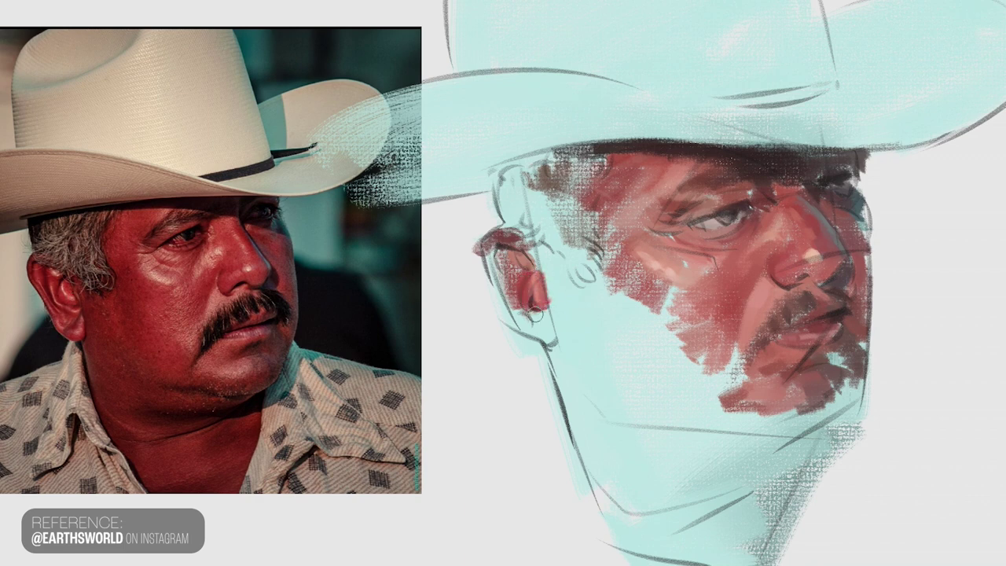
pyautogui.moveTo(524, 306); pyautogui.dragTo(549, 335)
pyautogui.moveTo(515, 303); pyautogui.dragTo(528, 326)
pyautogui.moveTo(511, 308)
pyautogui.mouseDown()
pyautogui.moveTo(490, 261)
pyautogui.moveTo(495, 289)
pyautogui.mouseUp()
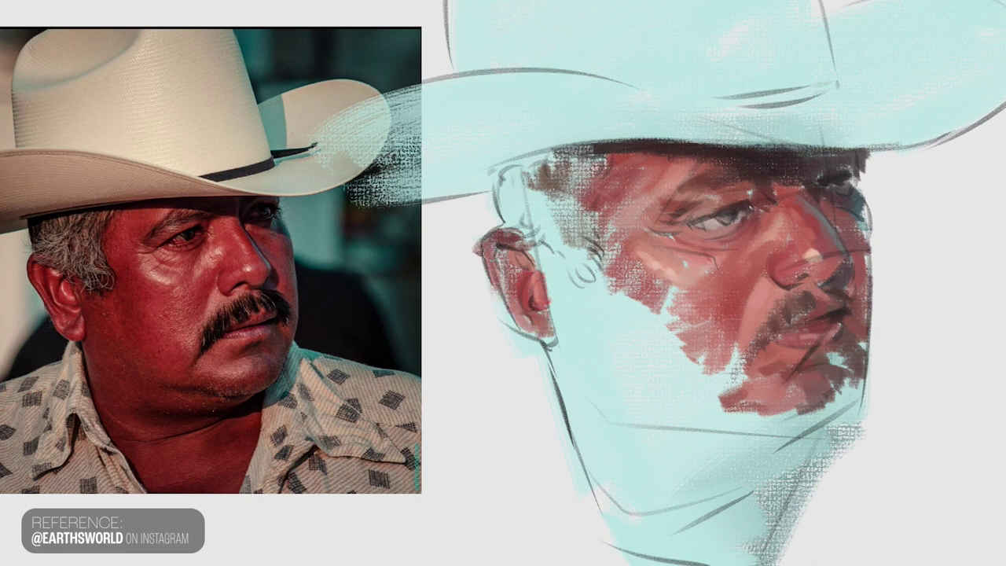